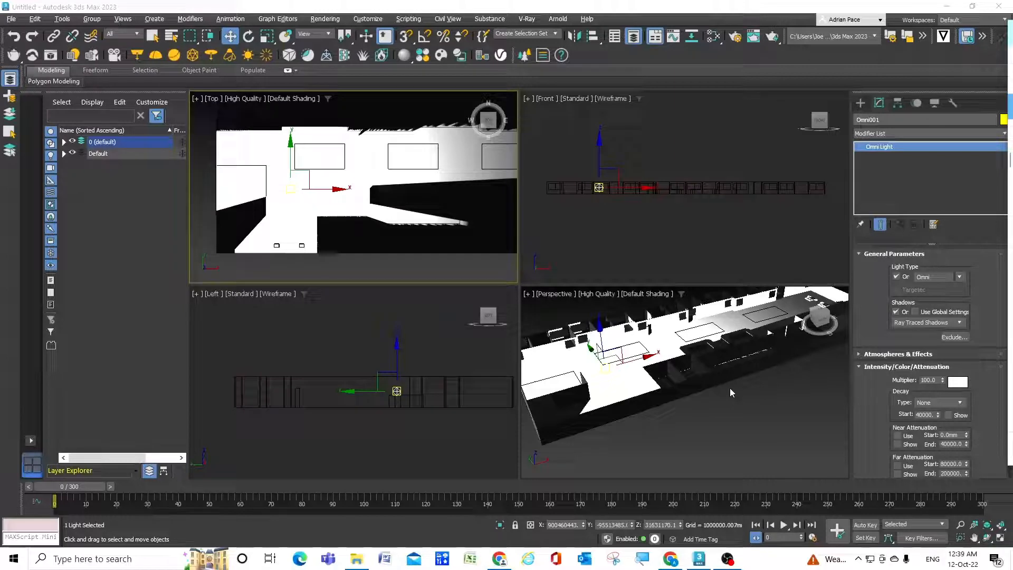
- Move the omni light in the Top view from the main hall into the entrance room with the two small rectangles
{"action": "scroll", "coordinate": [675, 411], "scroll_direction": "down", "scroll_amount": 4}
{"action": "scroll", "coordinate": [696, 382], "scroll_direction": "up", "scroll_amount": 5}
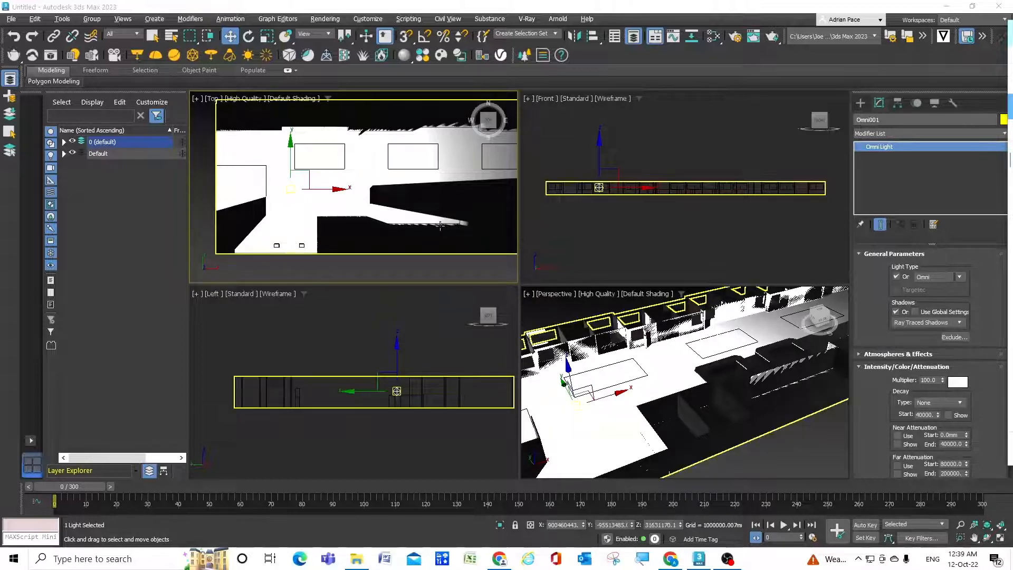
{"action": "scroll", "coordinate": [440, 226], "scroll_direction": "down", "scroll_amount": 2}
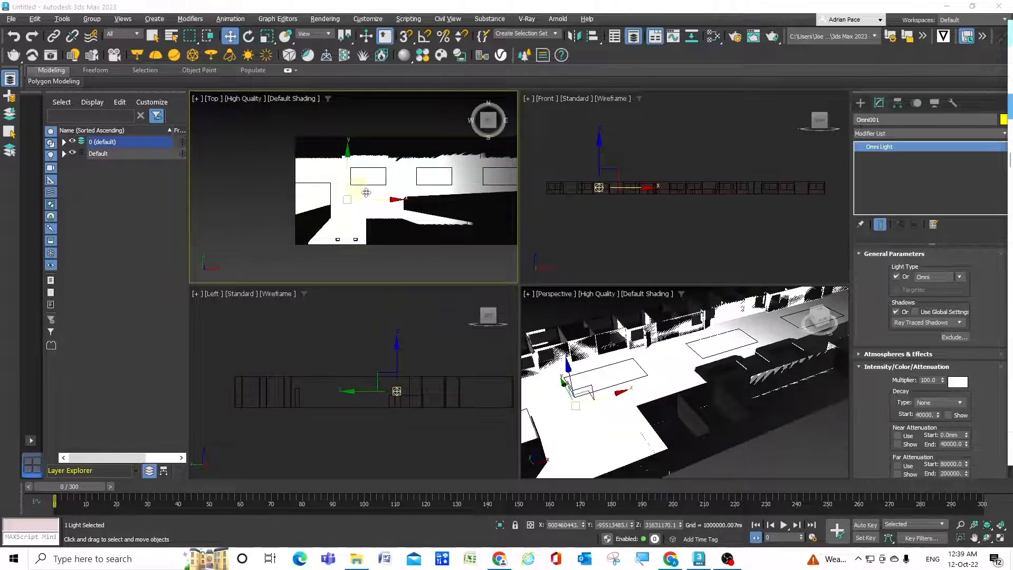
{"action": "scroll", "coordinate": [364, 203], "scroll_direction": "up", "scroll_amount": 2}
{"action": "left_click", "coordinate": [452, 235]}
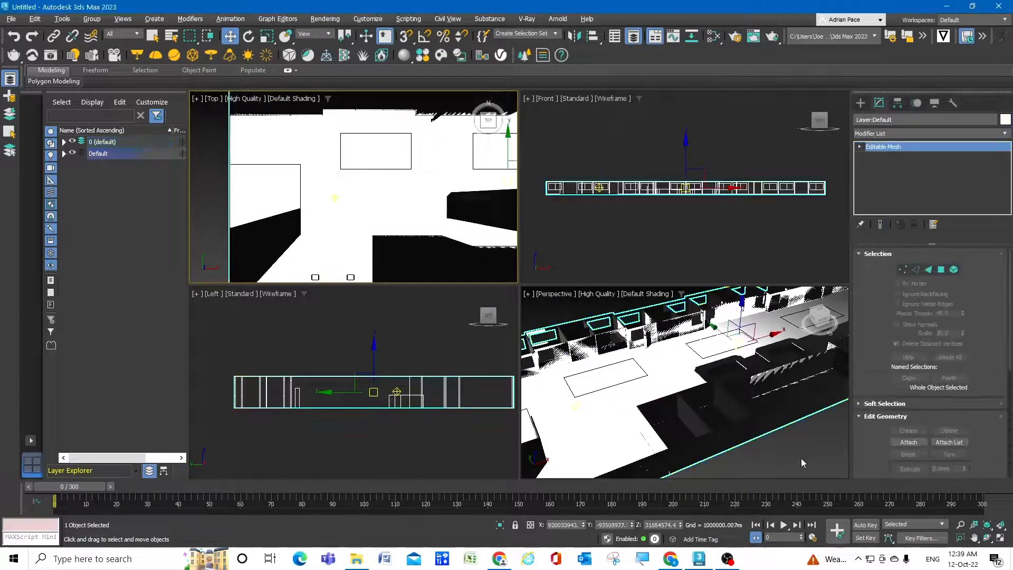
{"action": "left_click", "coordinate": [999, 539]}
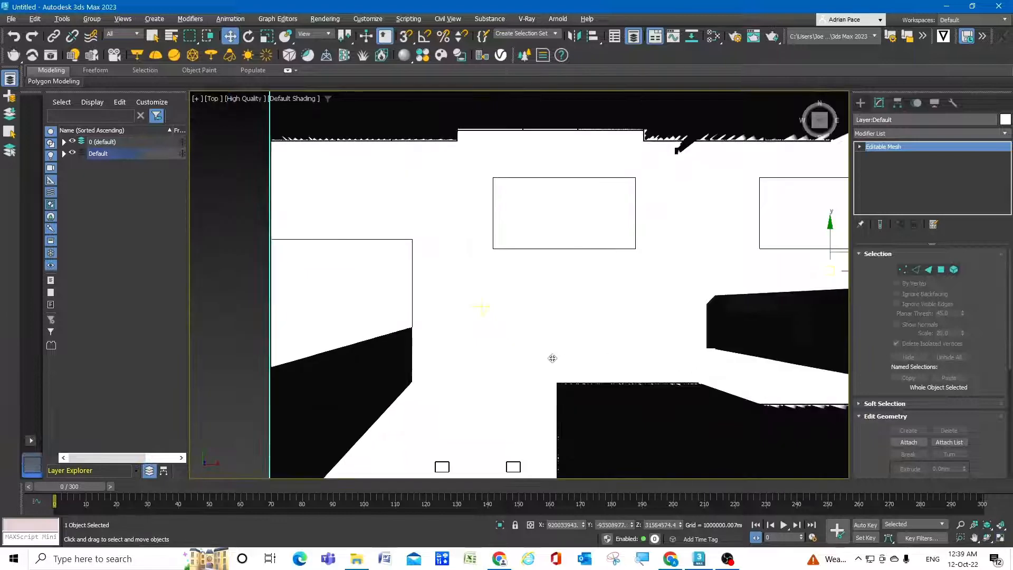
{"action": "left_click", "coordinate": [480, 307]}
{"action": "scroll", "coordinate": [494, 277], "scroll_direction": "down", "scroll_amount": 2}
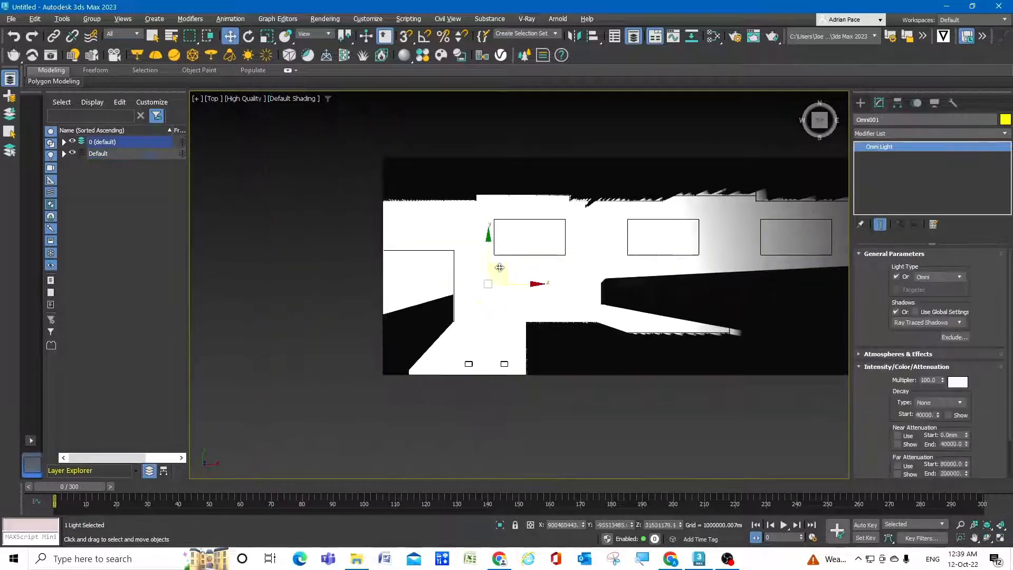
{"action": "left_click_drag", "start_coordinate": [502, 273], "coordinate": [457, 377]}
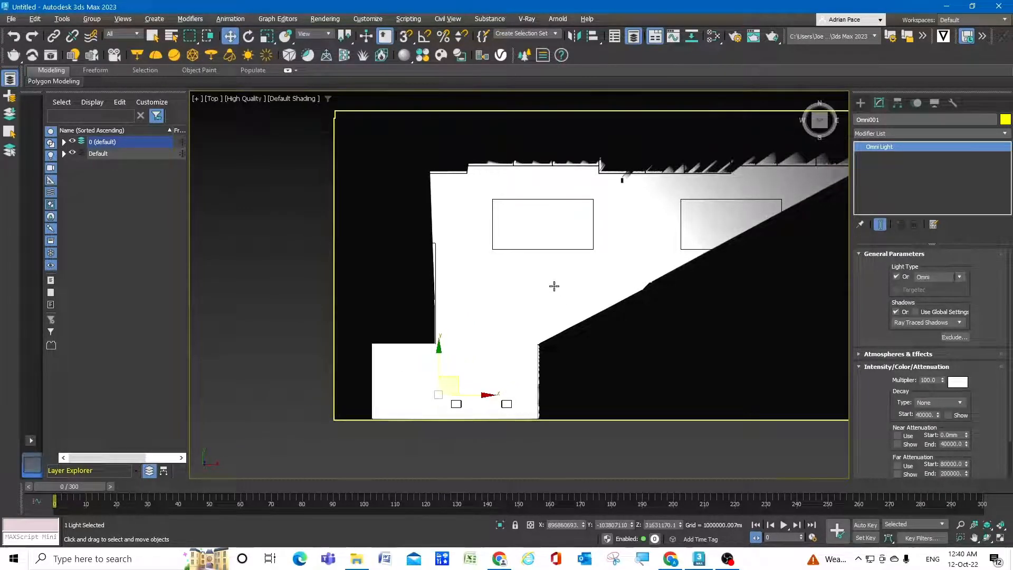
- Delete the omni light to examine the whole floor plan under default lighting, and undo the deletion
{"action": "key", "text": "Delete"}
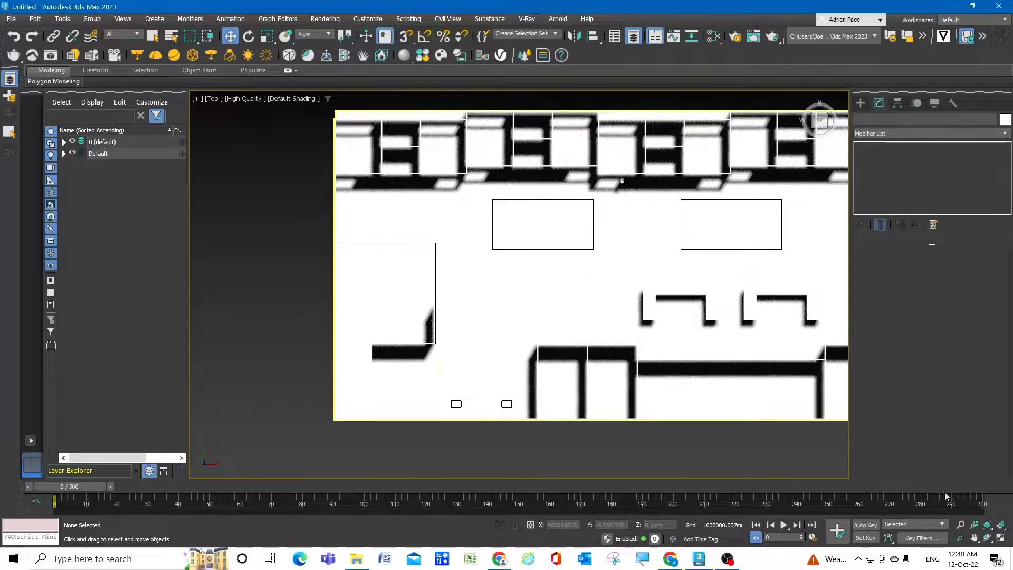
{"action": "left_click", "coordinate": [1000, 539]}
{"action": "scroll", "coordinate": [681, 357], "scroll_direction": "down", "scroll_amount": 5}
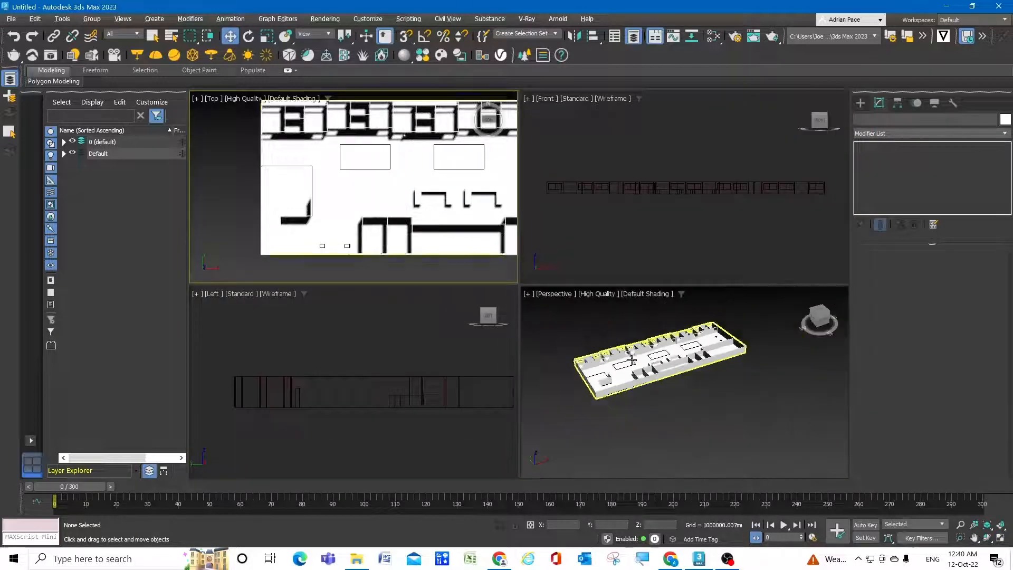
{"action": "scroll", "coordinate": [655, 359], "scroll_direction": "up", "scroll_amount": 3}
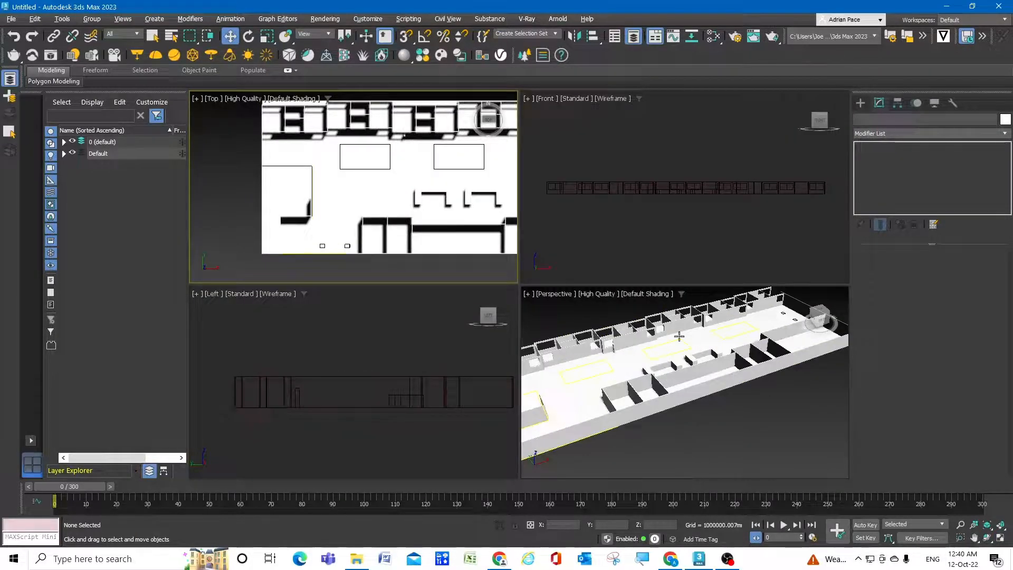
{"action": "scroll", "coordinate": [680, 338], "scroll_direction": "down", "scroll_amount": 4}
{"action": "scroll", "coordinate": [634, 372], "scroll_direction": "up", "scroll_amount": 6}
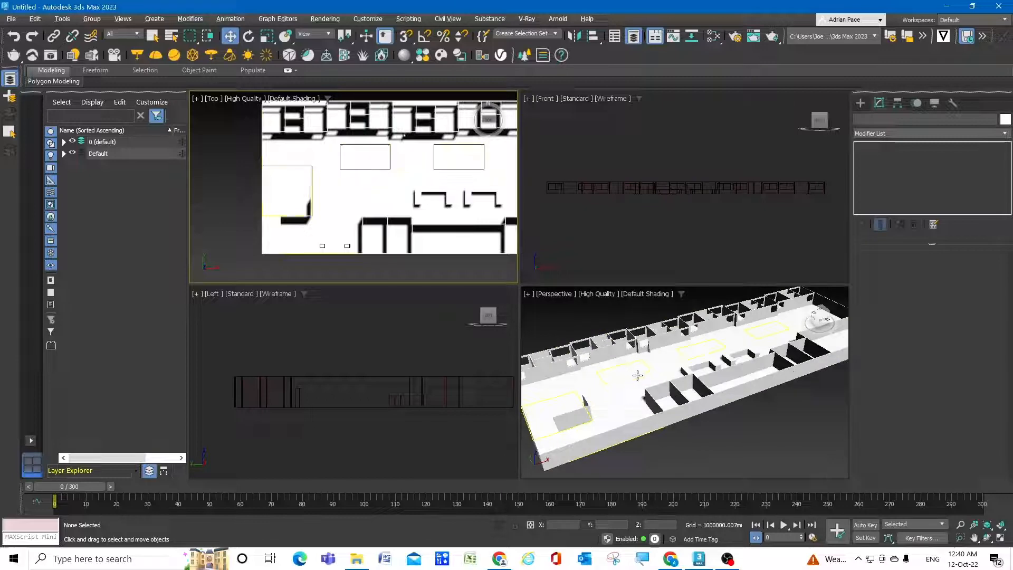
{"action": "scroll", "coordinate": [633, 372], "scroll_direction": "down", "scroll_amount": 4}
{"action": "scroll", "coordinate": [607, 359], "scroll_direction": "up", "scroll_amount": 2}
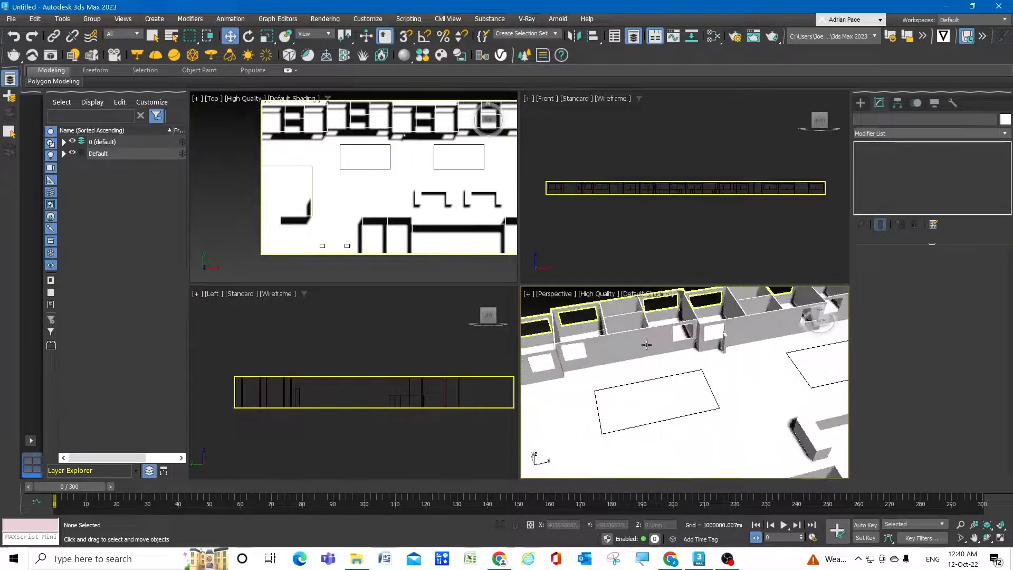
{"action": "scroll", "coordinate": [584, 349], "scroll_direction": "down", "scroll_amount": 3}
{"action": "scroll", "coordinate": [601, 369], "scroll_direction": "up", "scroll_amount": 2}
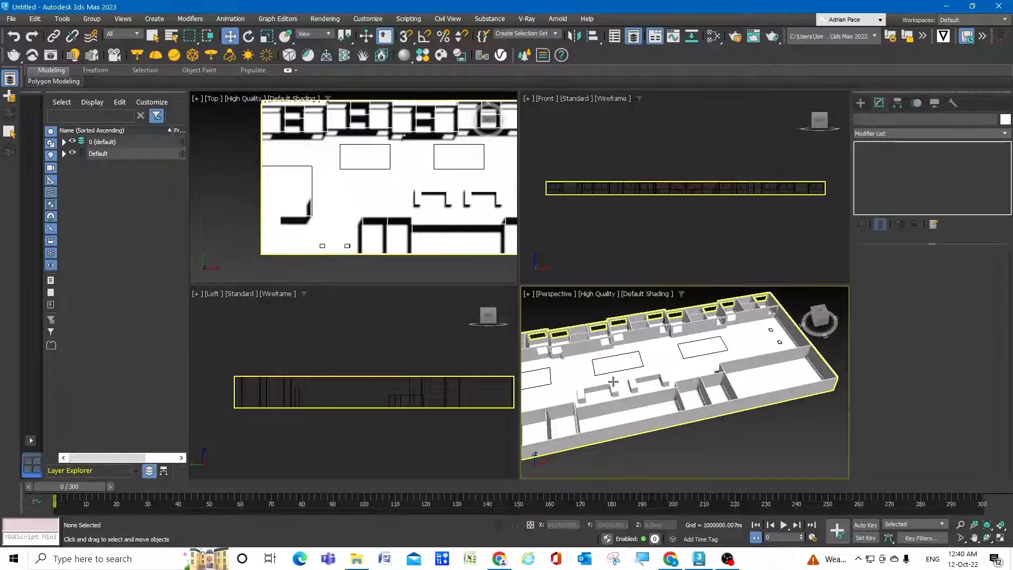
{"action": "scroll", "coordinate": [659, 374], "scroll_direction": "down", "scroll_amount": 5}
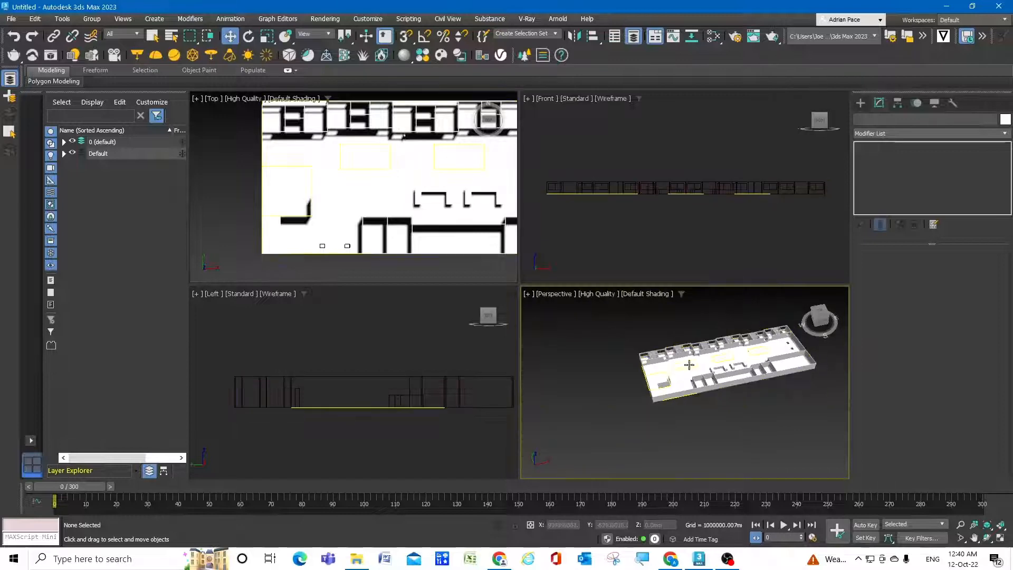
{"action": "left_click", "coordinate": [248, 223]}
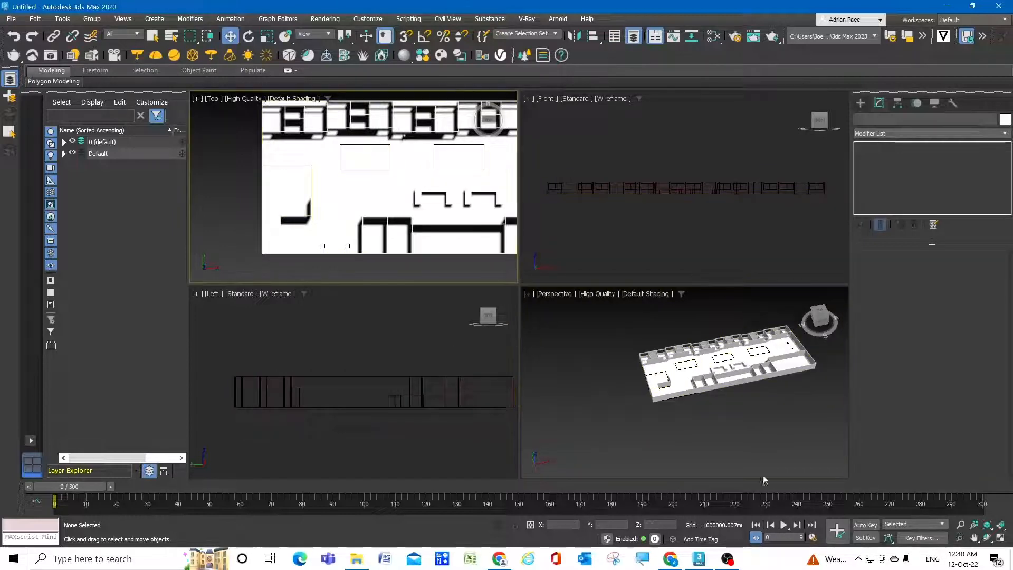
{"action": "key", "text": "ctrl+z"}
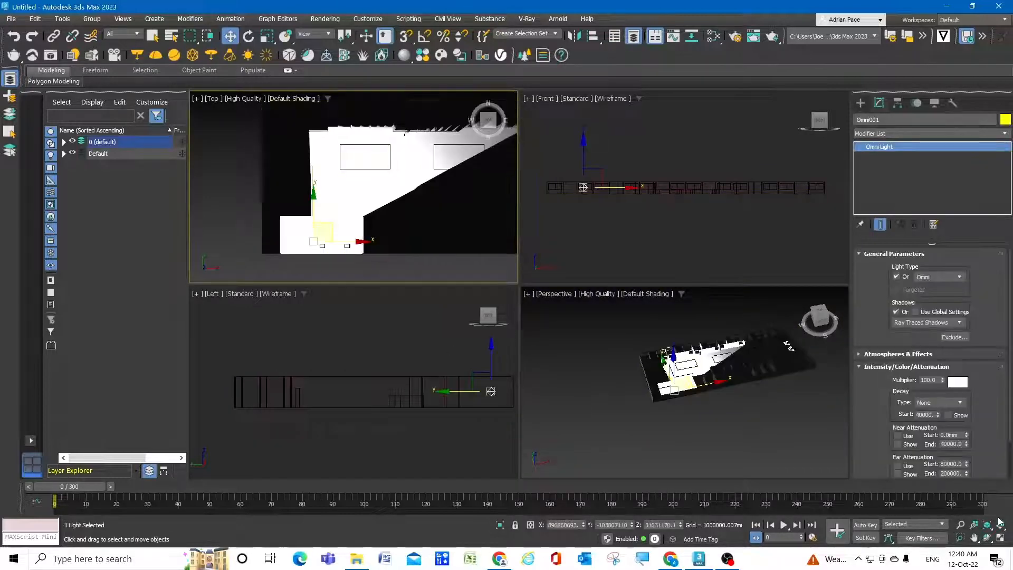
- Shift the omni light slightly in the negative X direction within the entrance room and turn on Auto Key mode
{"action": "left_click", "coordinate": [1002, 539]}
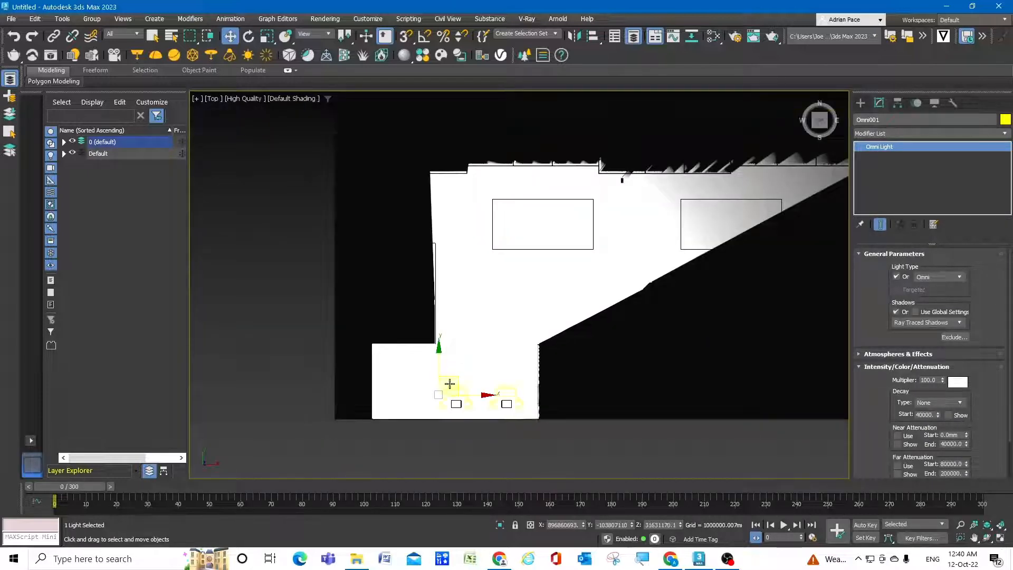
{"action": "left_click_drag", "start_coordinate": [457, 378], "coordinate": [432, 378]}
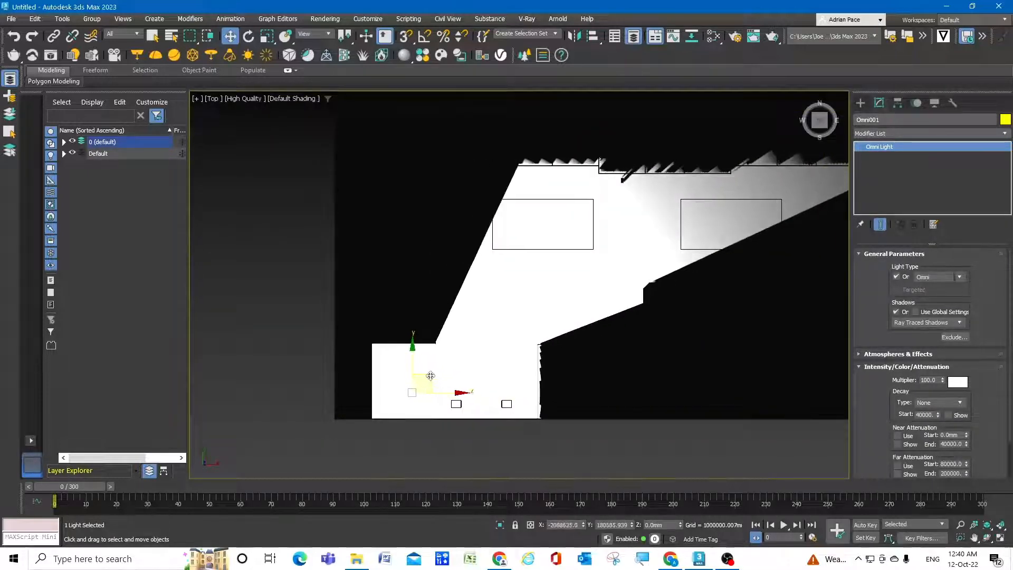
{"action": "left_click", "coordinate": [865, 526]}
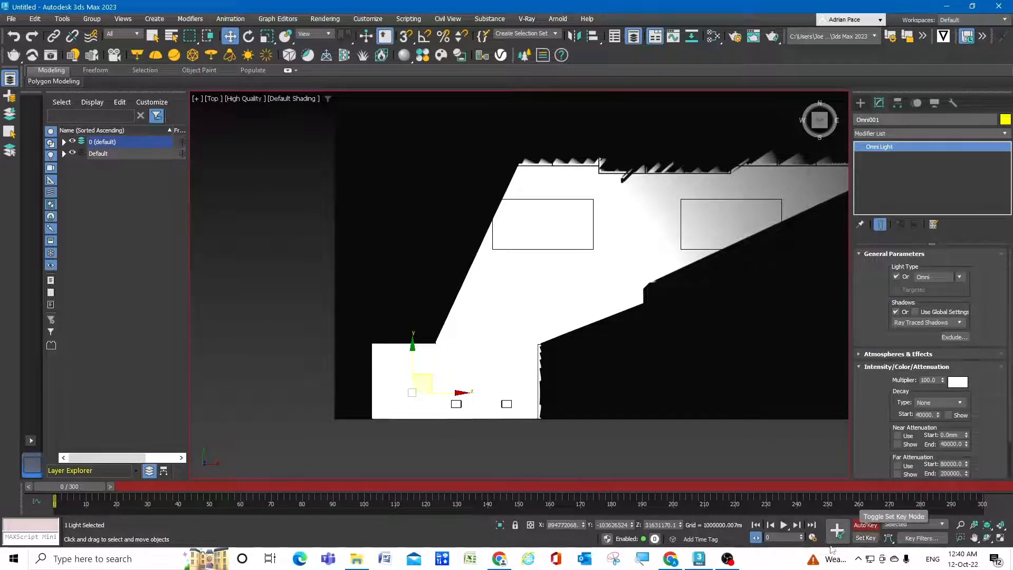
- Set the animation's end time to frame 150 in the time configuration
{"action": "left_click", "coordinate": [814, 542]}
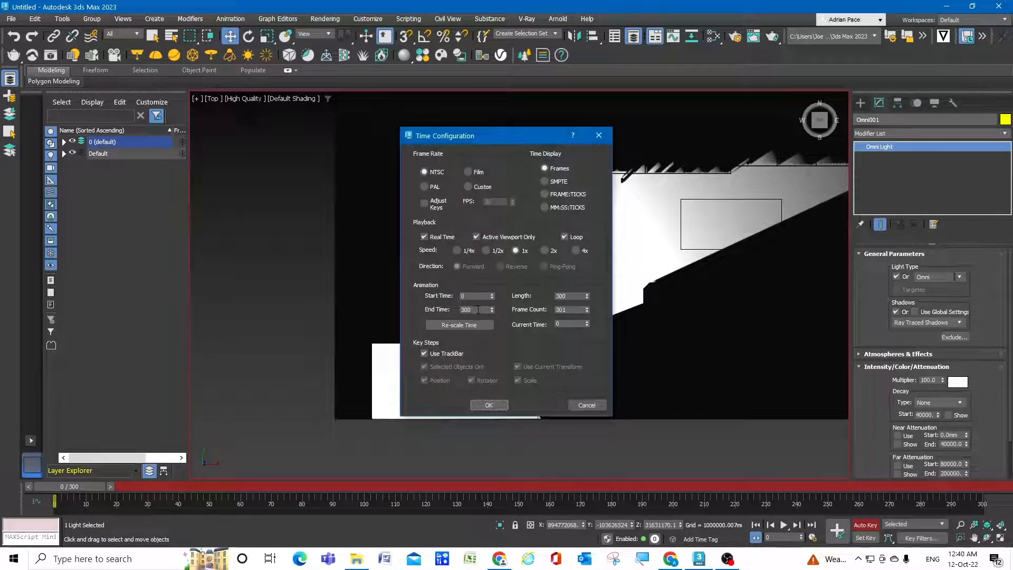
{"action": "left_click_drag", "start_coordinate": [479, 309], "coordinate": [441, 309]}
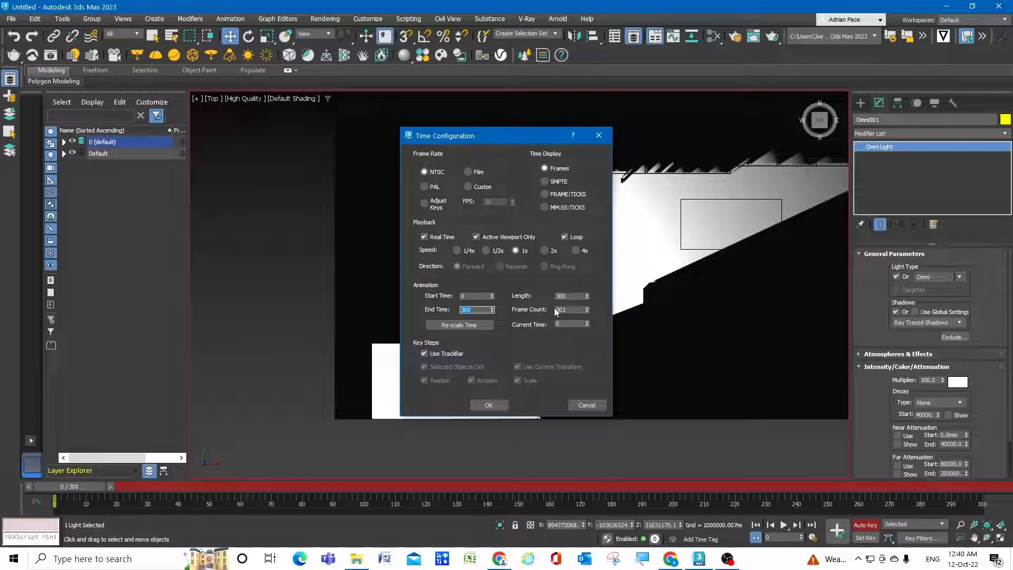
{"action": "type", "text": "150"}
{"action": "key", "text": "Return"}
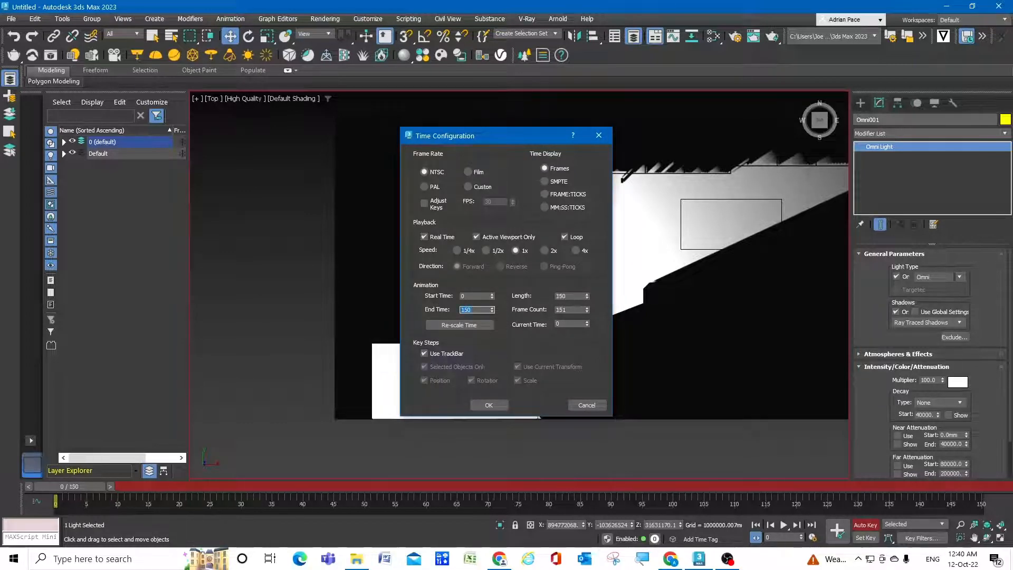
{"action": "left_click", "coordinate": [487, 405]}
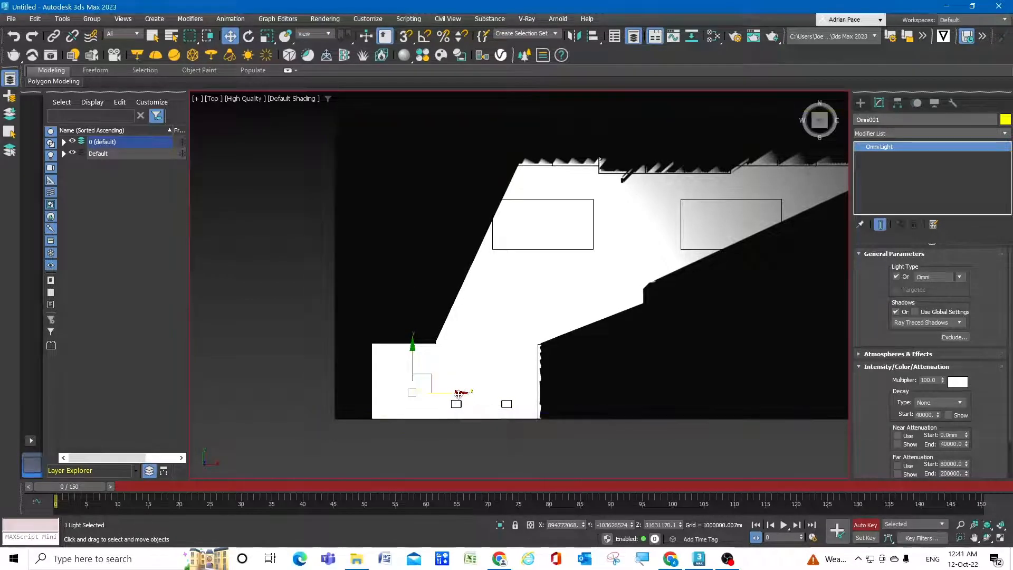
- Place the omni light mid-entrance along X at frame 0 and keyframe it at frame 10 along Y inside the main hall
{"action": "left_click_drag", "start_coordinate": [458, 393], "coordinate": [529, 393]}
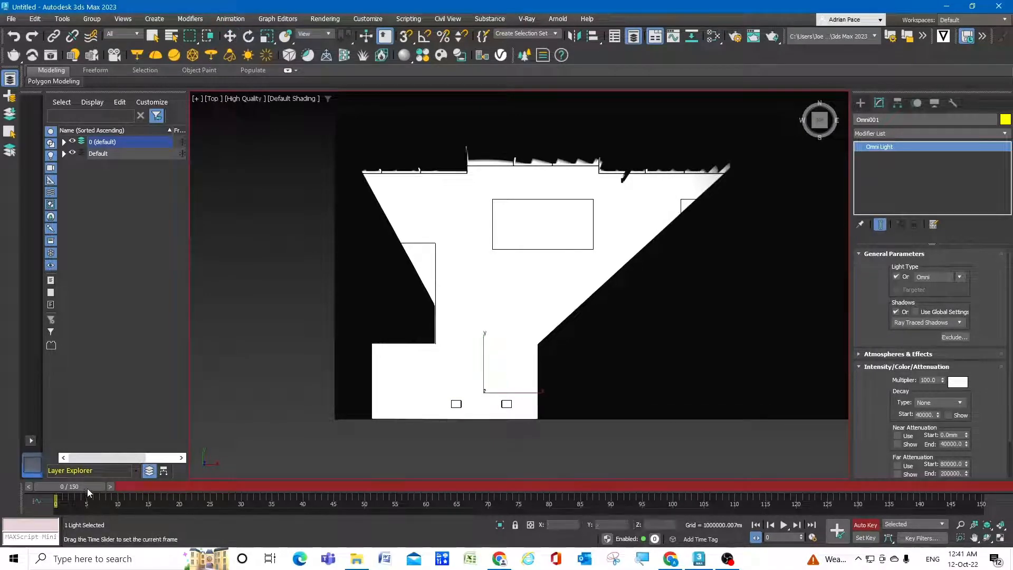
{"action": "left_click_drag", "start_coordinate": [87, 489], "coordinate": [146, 486]}
{"action": "key", "text": "w"}
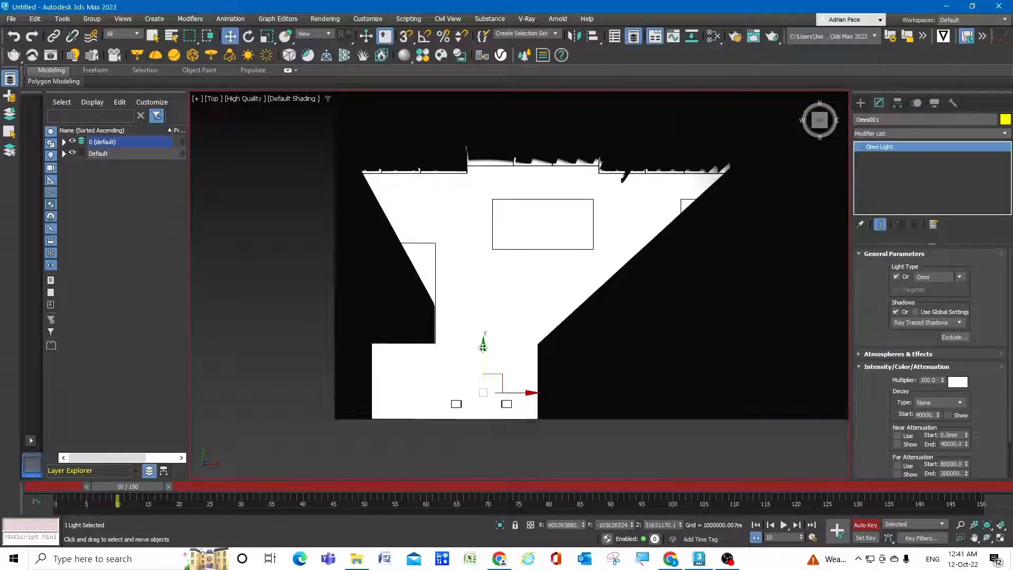
{"action": "left_click_drag", "start_coordinate": [487, 343], "coordinate": [500, 227]}
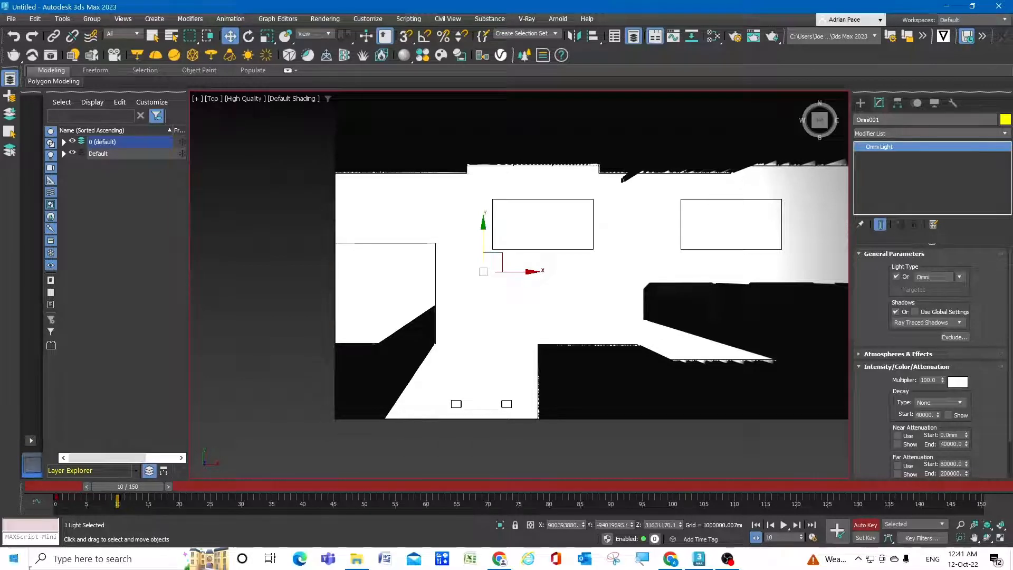
- At frame 30, keyframe the omni light along X at the far end of the main hall
{"action": "left_click_drag", "start_coordinate": [131, 486], "coordinate": [254, 487]}
{"action": "key", "text": "w"}
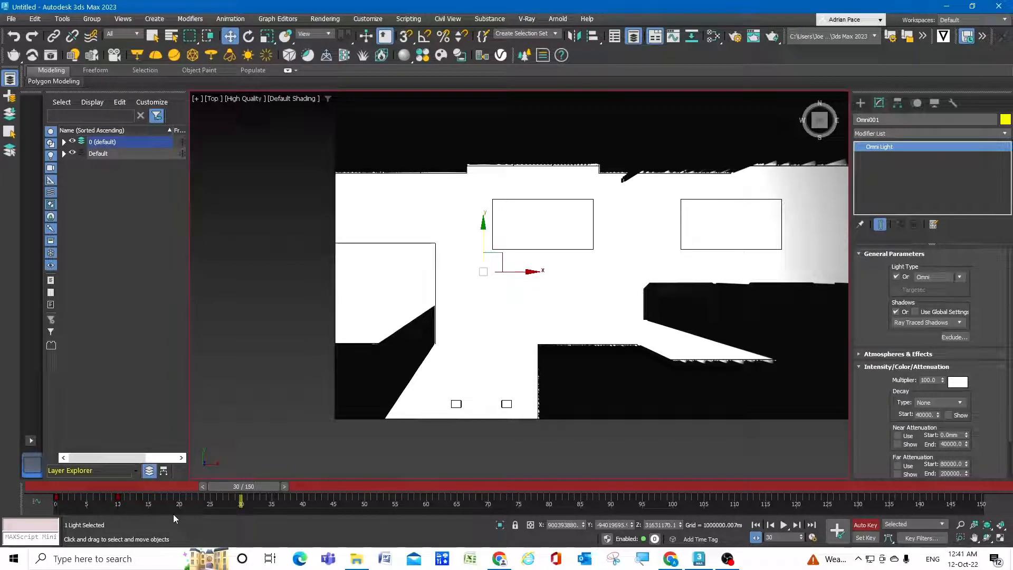
{"action": "scroll", "coordinate": [245, 349], "scroll_direction": "down", "scroll_amount": 2}
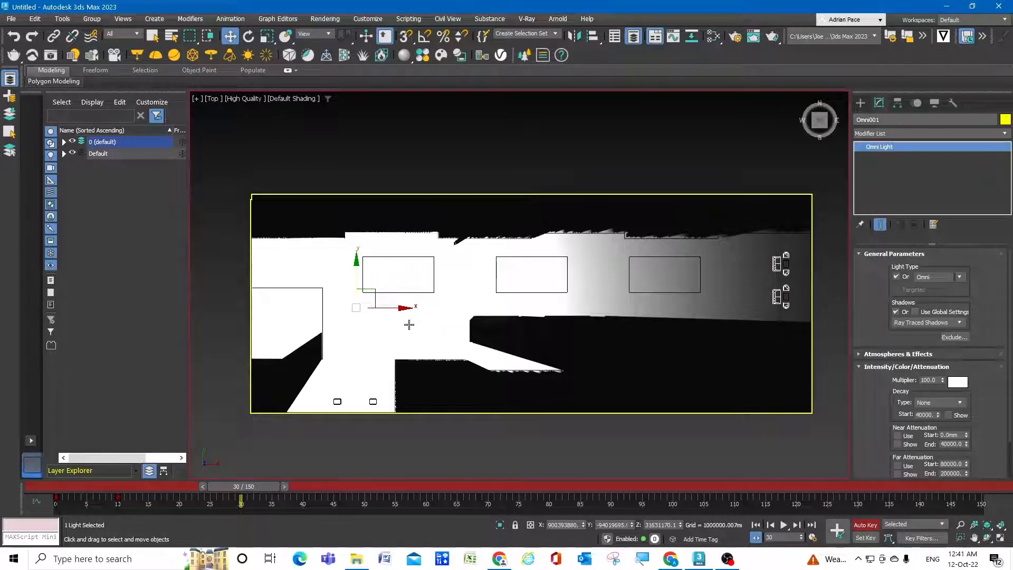
{"action": "left_click_drag", "start_coordinate": [404, 307], "coordinate": [830, 306]}
- Go to frame 150 and play back the omni light animation twice to check its speed
{"action": "left_click_drag", "start_coordinate": [241, 486], "coordinate": [977, 482]}
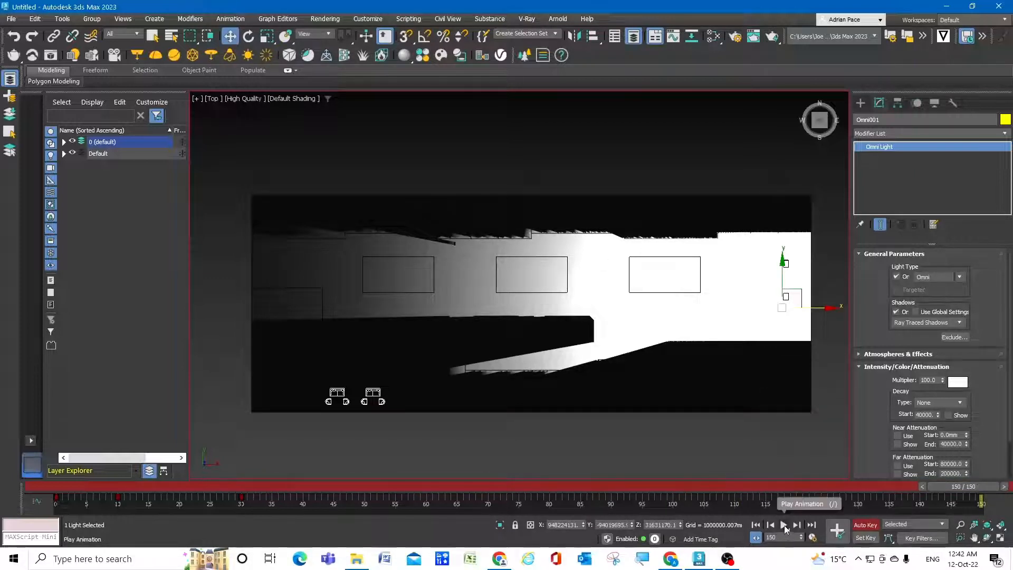
{"action": "left_click", "coordinate": [784, 524]}
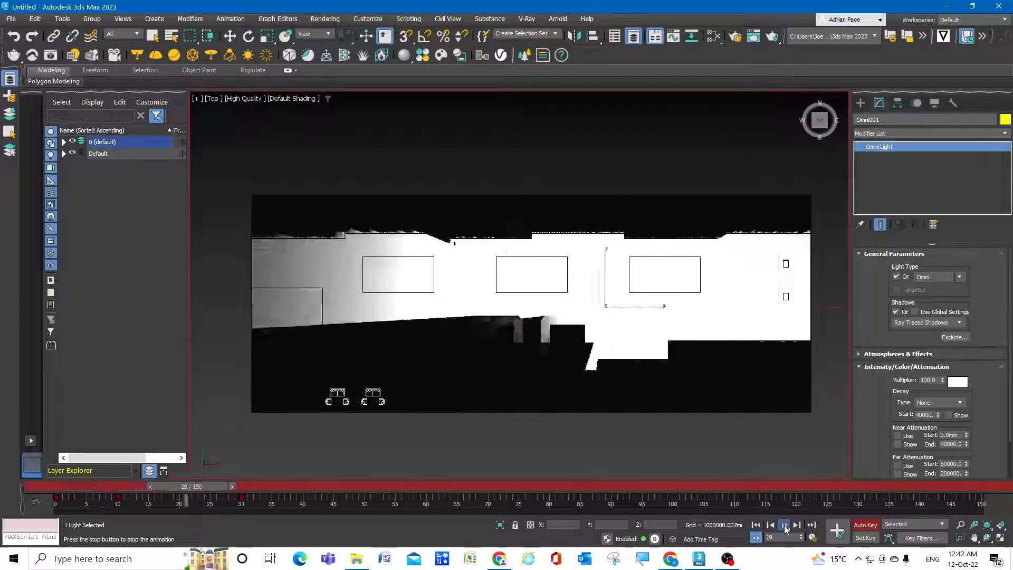
{"action": "left_click", "coordinate": [784, 525]}
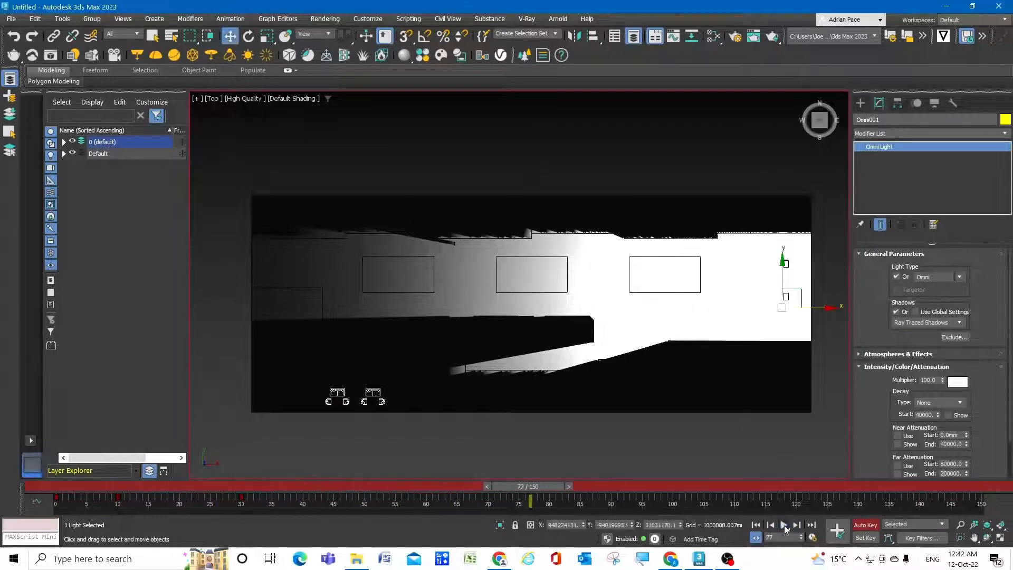
{"action": "left_click", "coordinate": [784, 526]}
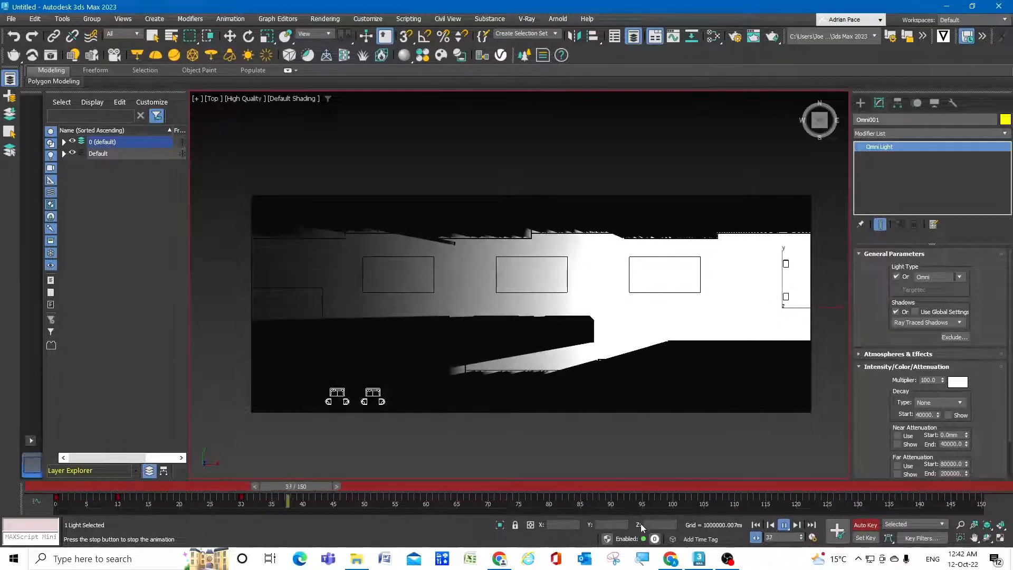
{"action": "left_click", "coordinate": [784, 525]}
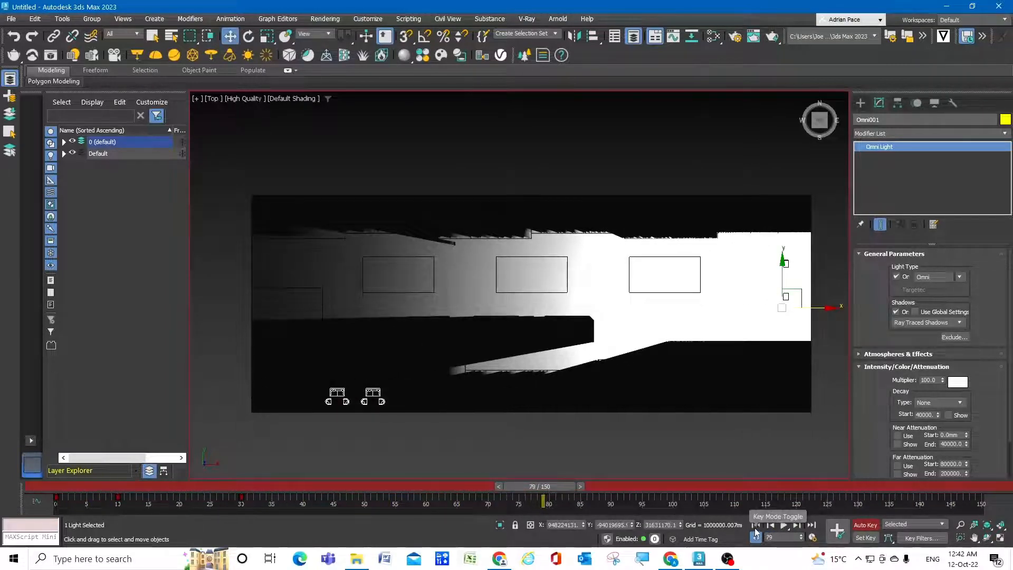
- Return to the start, scrub to frame 26, and move the light's frame 30 key to frame 150
{"action": "left_click", "coordinate": [755, 525]}
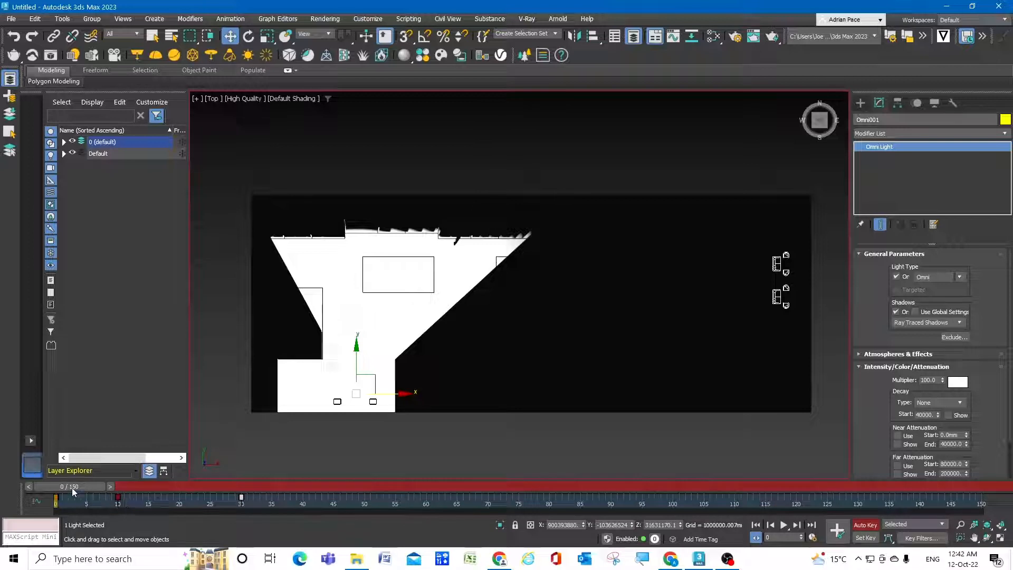
{"action": "left_click_drag", "start_coordinate": [73, 492], "coordinate": [217, 496]}
{"action": "key", "text": "w"}
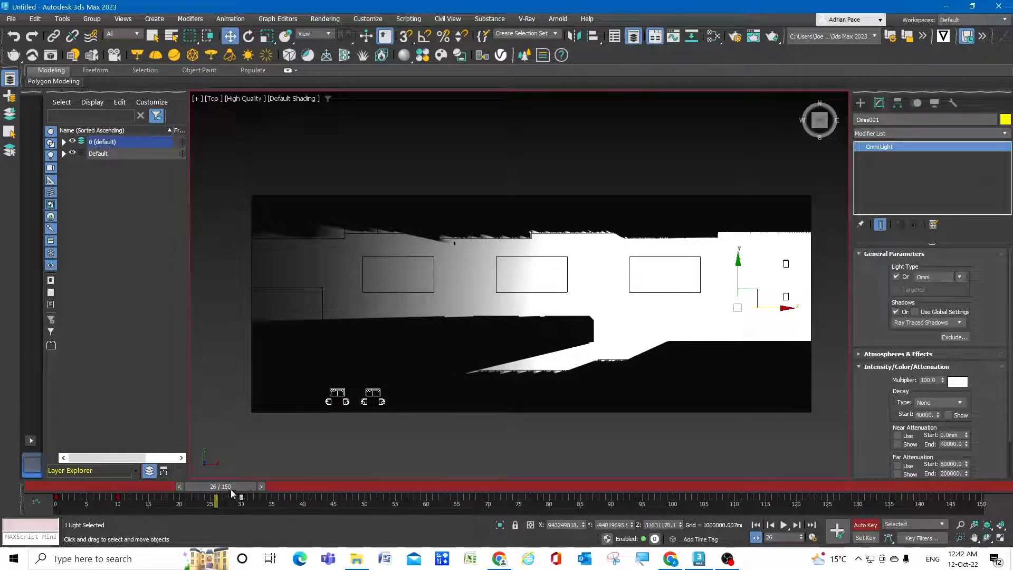
{"action": "left_click_drag", "start_coordinate": [230, 489], "coordinate": [982, 497]}
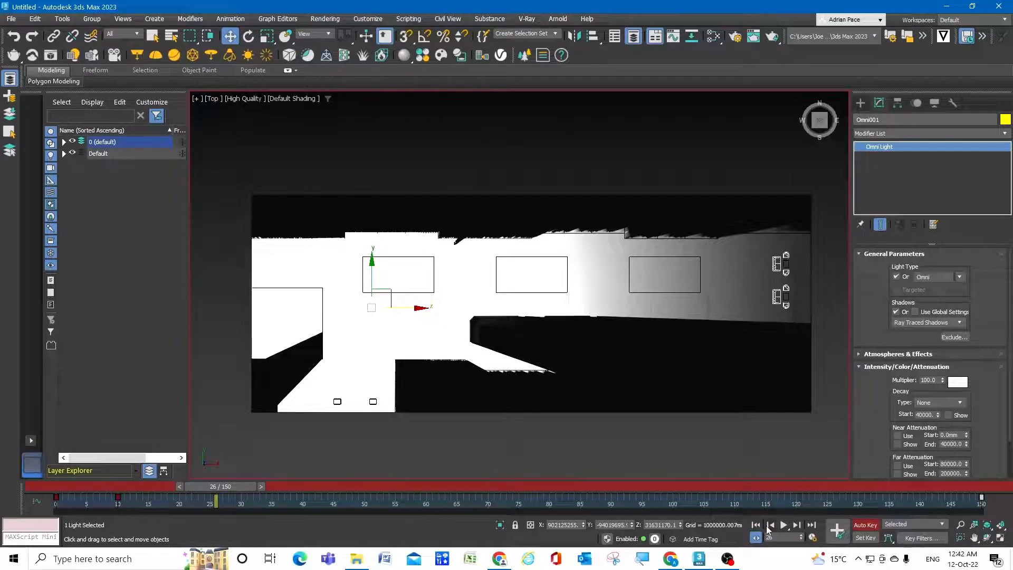
- Move the light's frame 10 key to frame 30, playing the animation before and after the change, and return to frame 0
{"action": "left_click", "coordinate": [784, 526]}
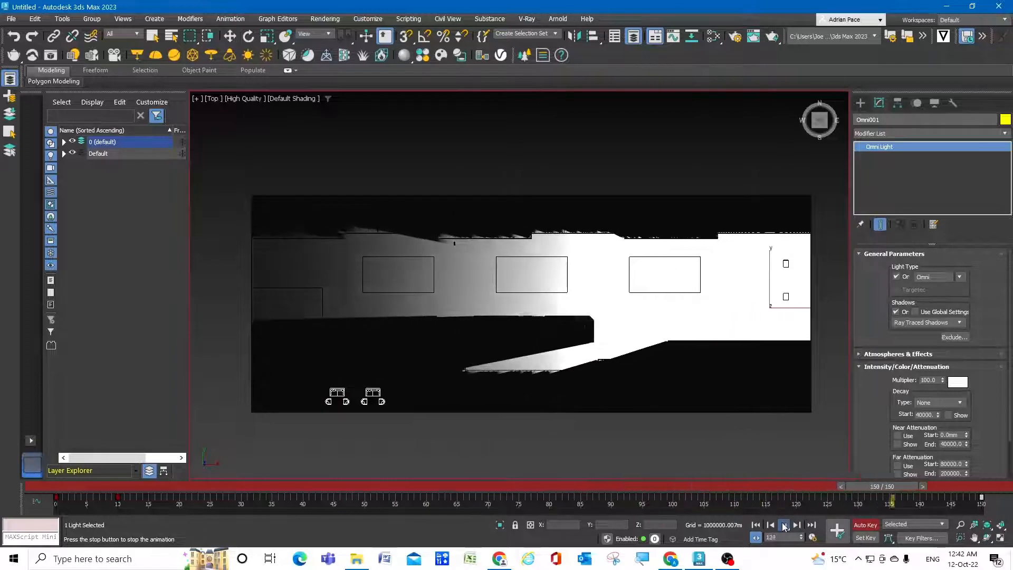
{"action": "left_click", "coordinate": [785, 525]}
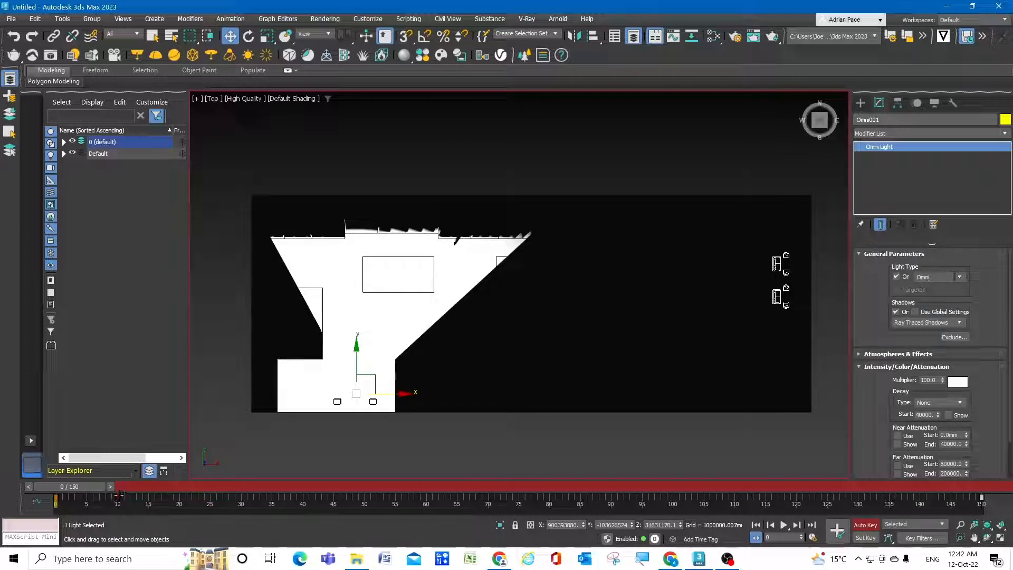
{"action": "left_click_drag", "start_coordinate": [117, 496], "coordinate": [242, 497]}
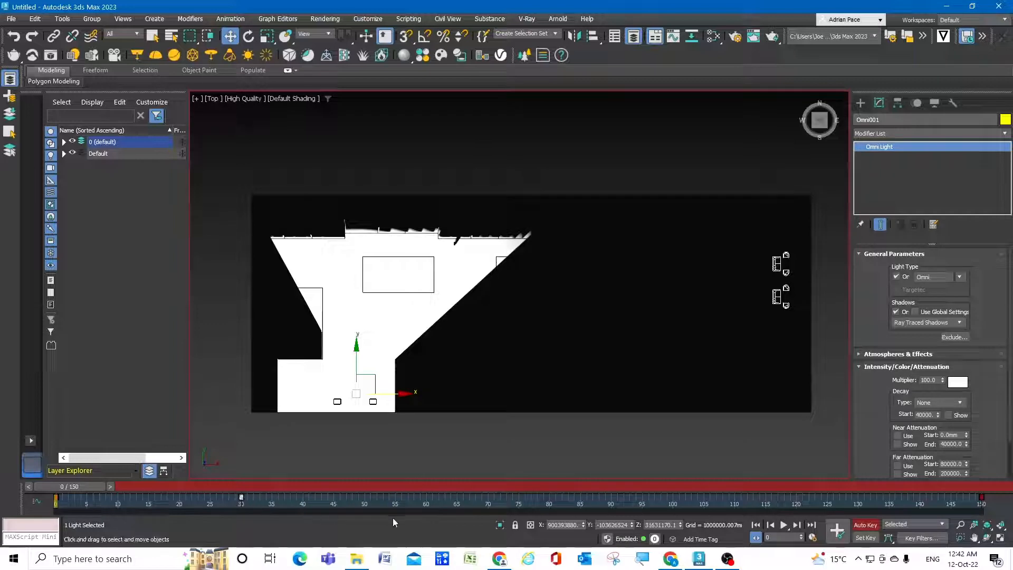
{"action": "left_click", "coordinate": [784, 526]}
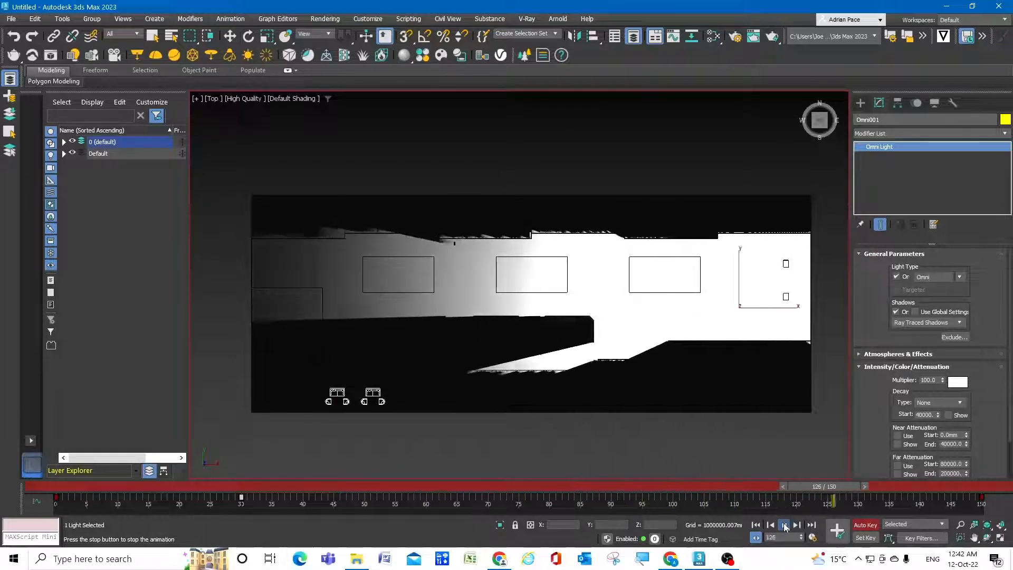
{"action": "left_click", "coordinate": [784, 525]}
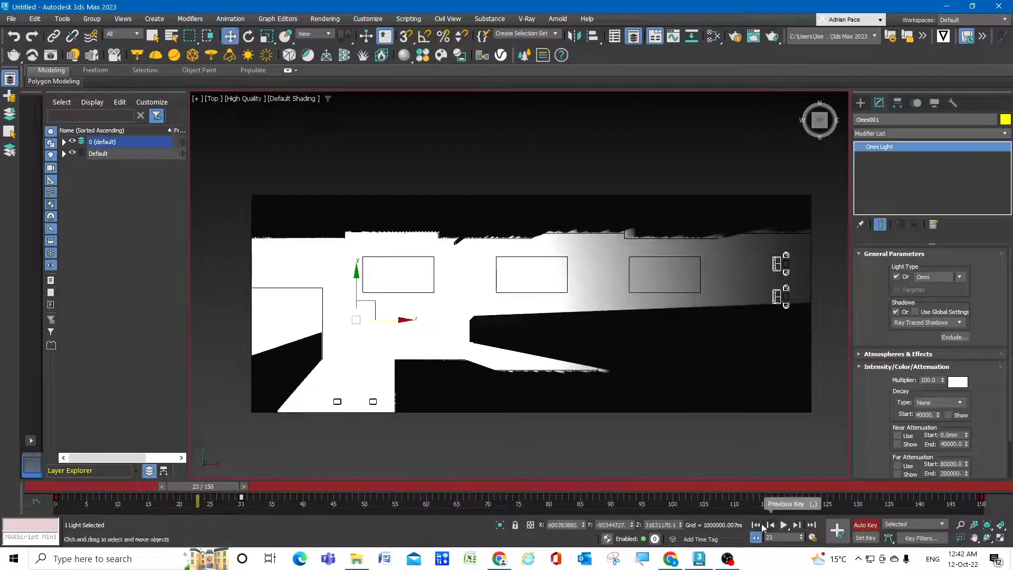
{"action": "left_click", "coordinate": [756, 525]}
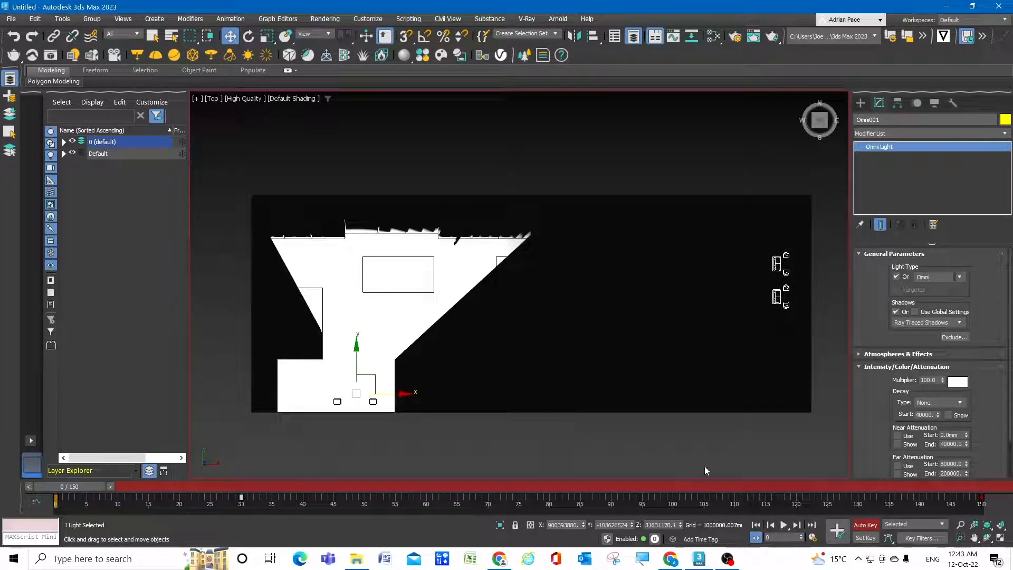
- Maximize the Perspective view, zoom in on the model, play back the light animation and return to frame 0
{"action": "left_click", "coordinate": [1000, 538]}
{"action": "left_click", "coordinate": [793, 437]}
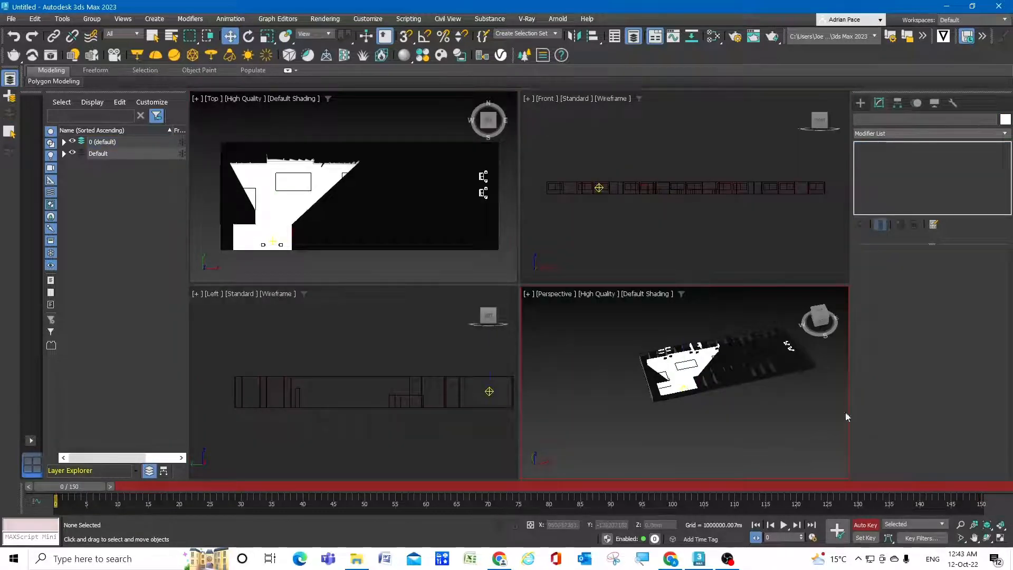
{"action": "left_click", "coordinate": [1000, 539]}
{"action": "scroll", "coordinate": [563, 417], "scroll_direction": "down", "scroll_amount": 2}
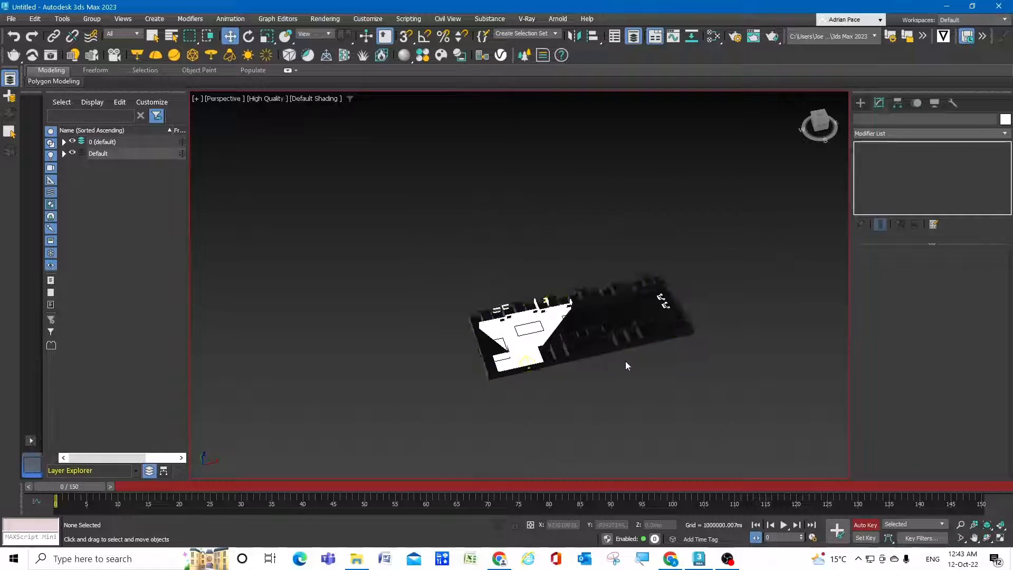
{"action": "scroll", "coordinate": [631, 338], "scroll_direction": "up", "scroll_amount": 5}
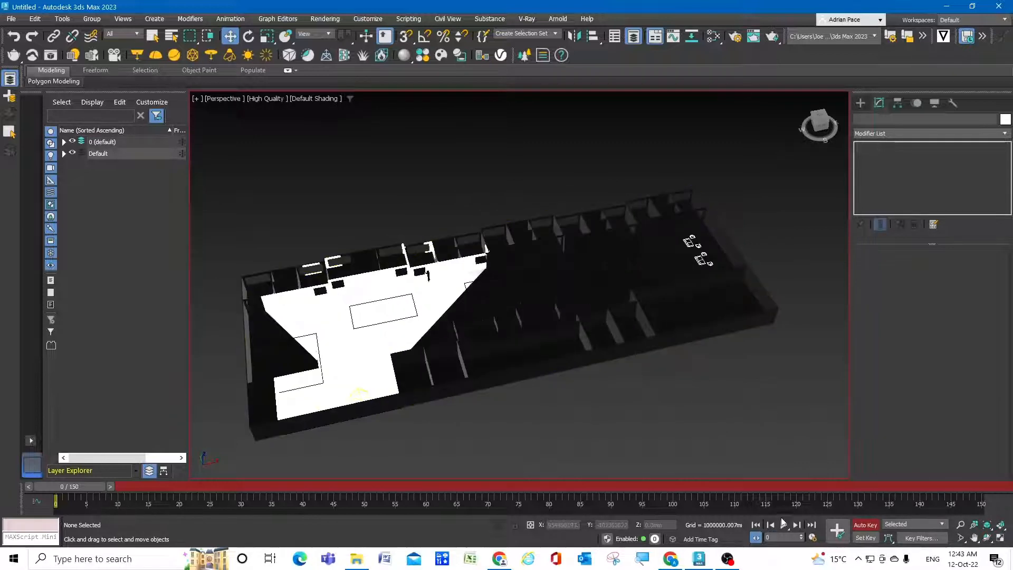
{"action": "left_click", "coordinate": [784, 525]}
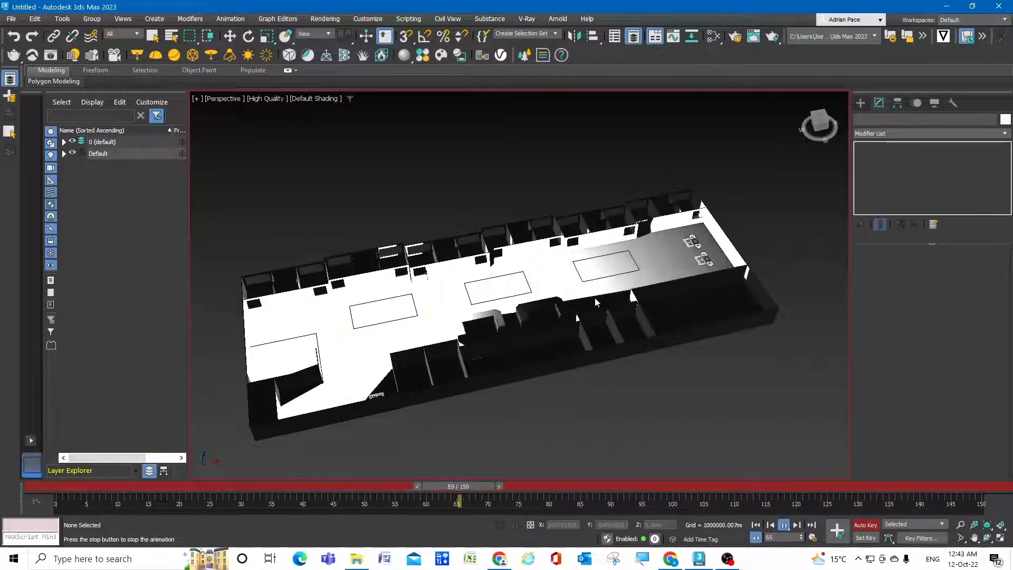
{"action": "left_click", "coordinate": [784, 525]}
{"action": "left_click", "coordinate": [756, 525]}
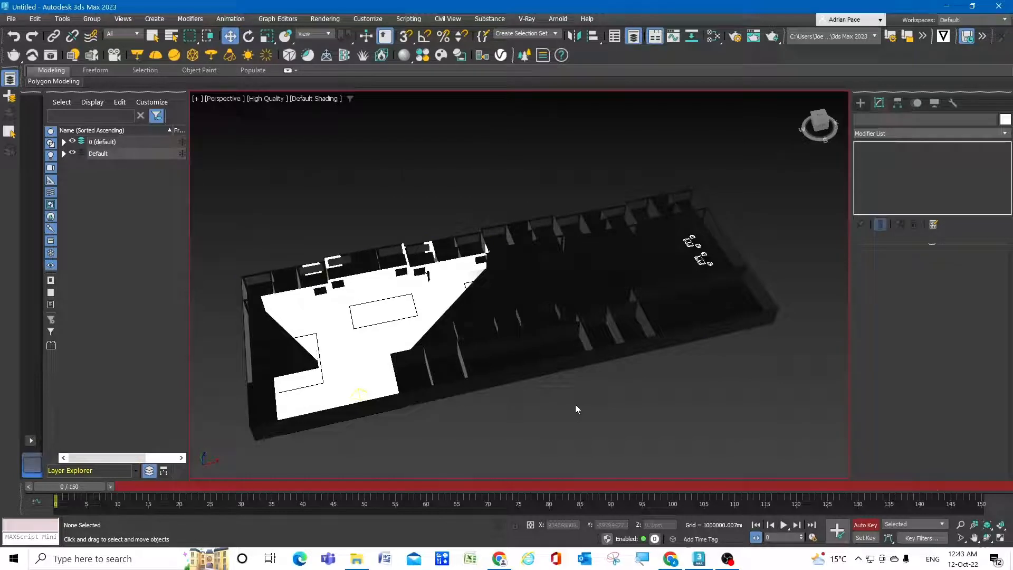
- Select the building mesh and frame the whole floor plan model in the Perspective view for rendering
{"action": "middle_click_drag", "start_coordinate": [576, 410], "coordinate": [592, 398]}
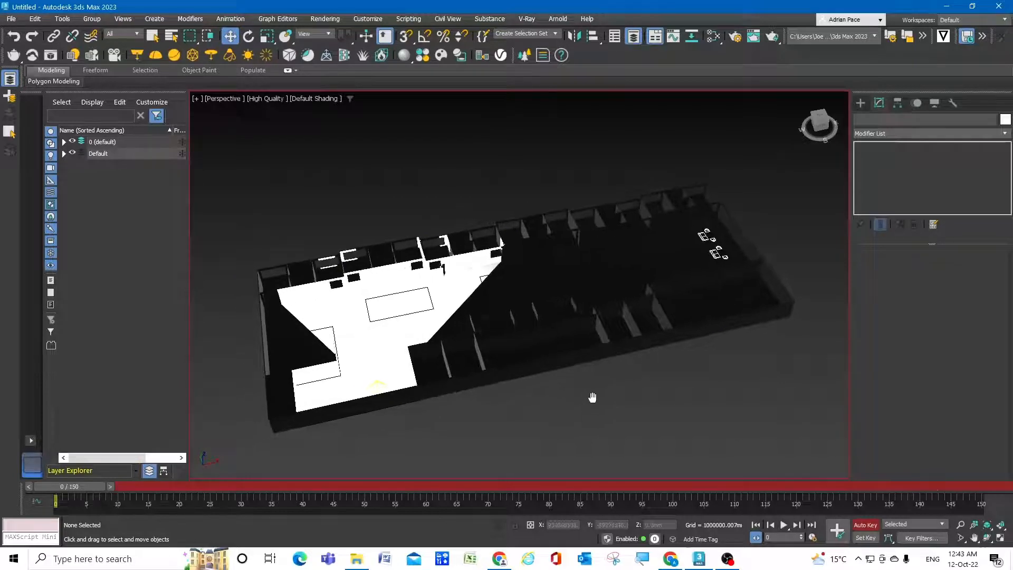
{"action": "left_click", "coordinate": [616, 344]}
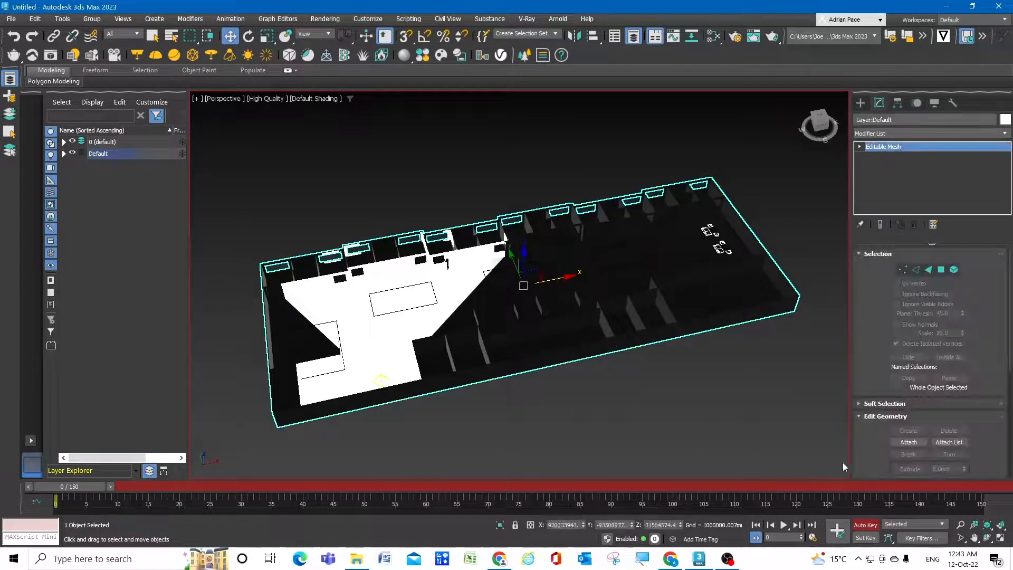
{"action": "left_click", "coordinate": [987, 523]}
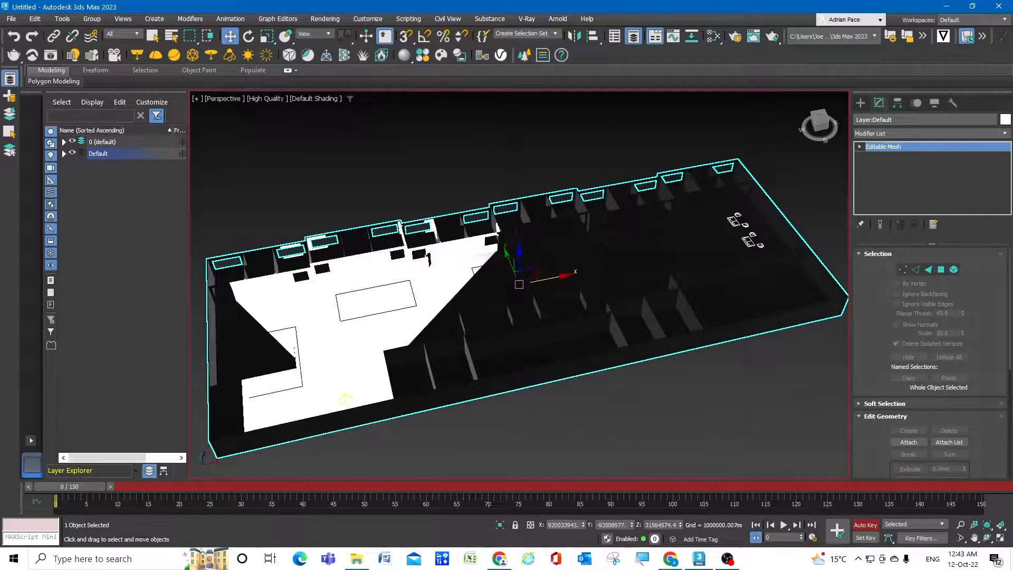
{"action": "left_click", "coordinate": [975, 537]}
{"action": "left_click_drag", "start_coordinate": [599, 423], "coordinate": [595, 413]}
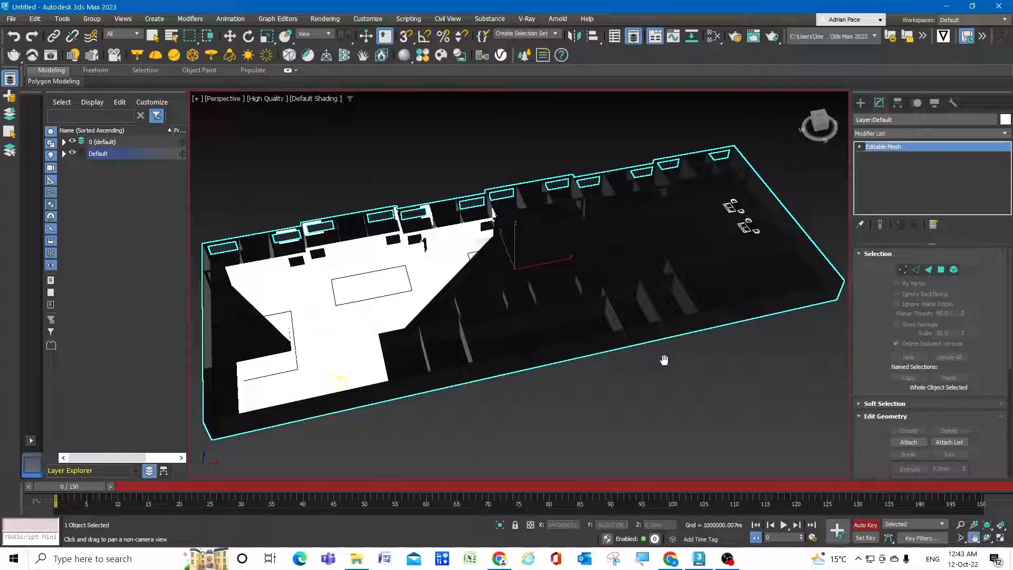
- Open the render setup, choose the Scanline Renderer and set the time output to the active time segment, 0 to 150
{"action": "key", "text": "F10"}
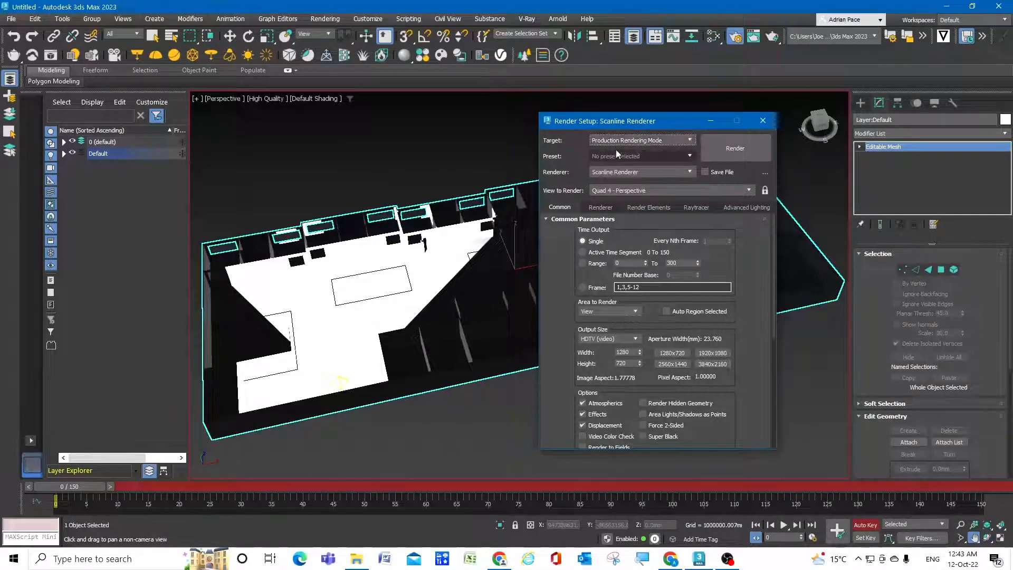
{"action": "left_click", "coordinate": [677, 177]}
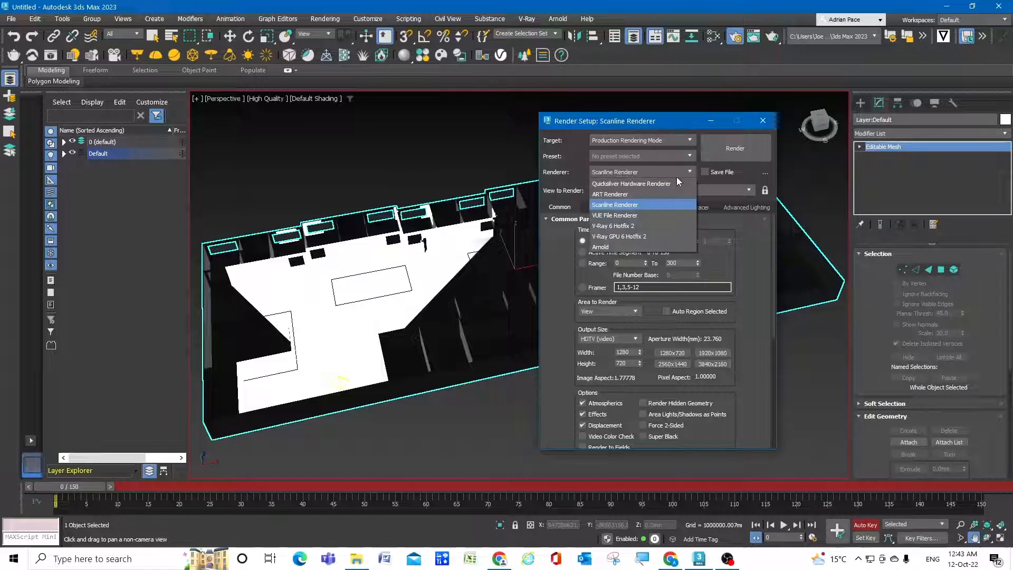
{"action": "left_click", "coordinate": [657, 205]}
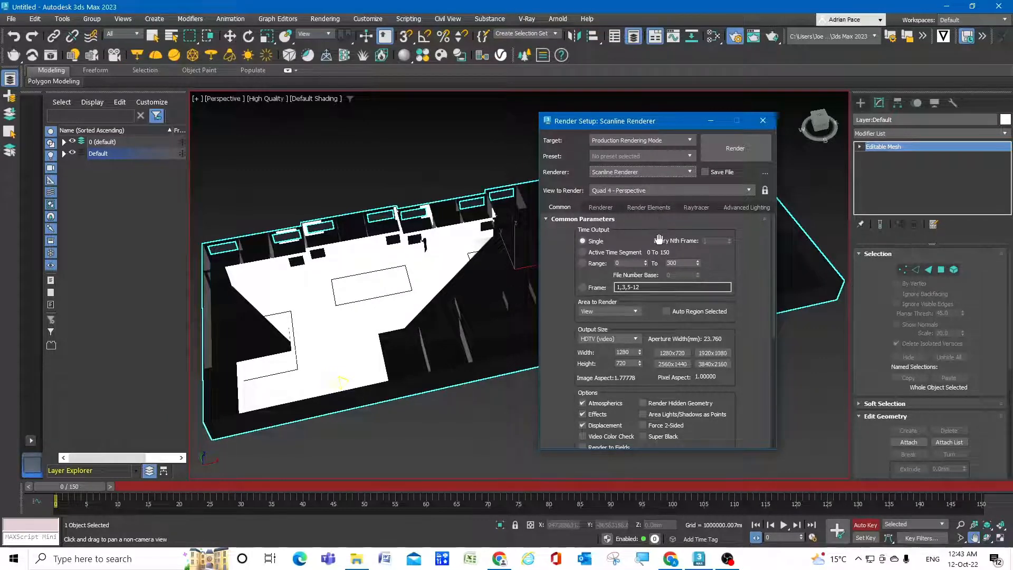
{"action": "left_click", "coordinate": [583, 253]}
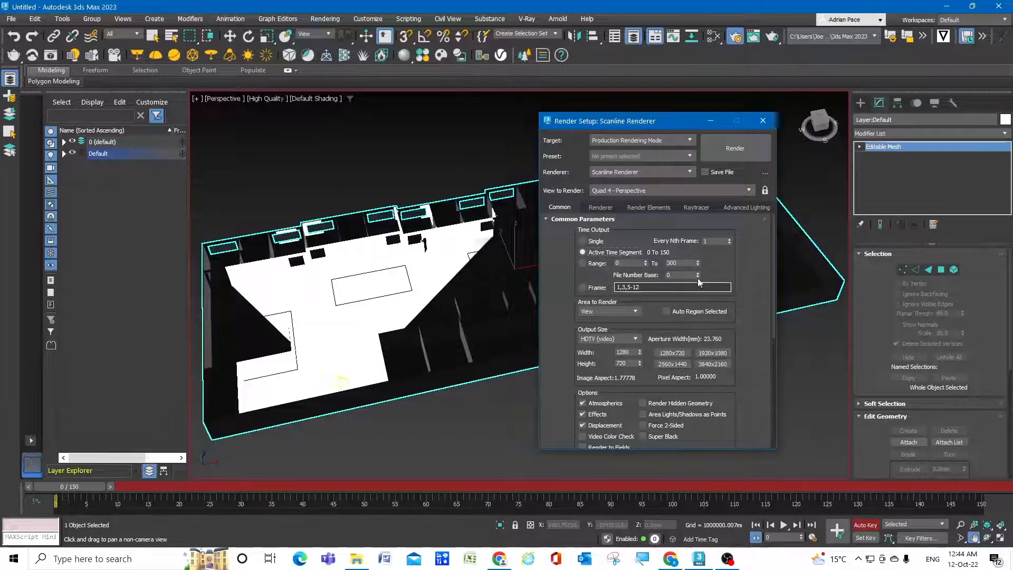
- Set the area to render to View and the output size to HDTV (video) in the common render parameters
{"action": "scroll", "coordinate": [697, 280], "scroll_direction": "down", "scroll_amount": 1}
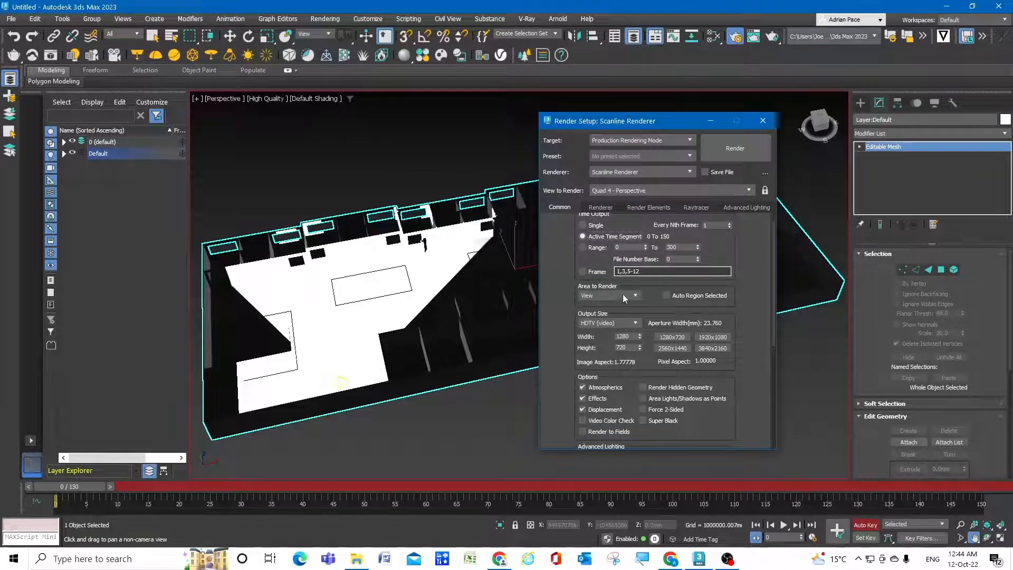
{"action": "scroll", "coordinate": [623, 295], "scroll_direction": "down", "scroll_amount": 2}
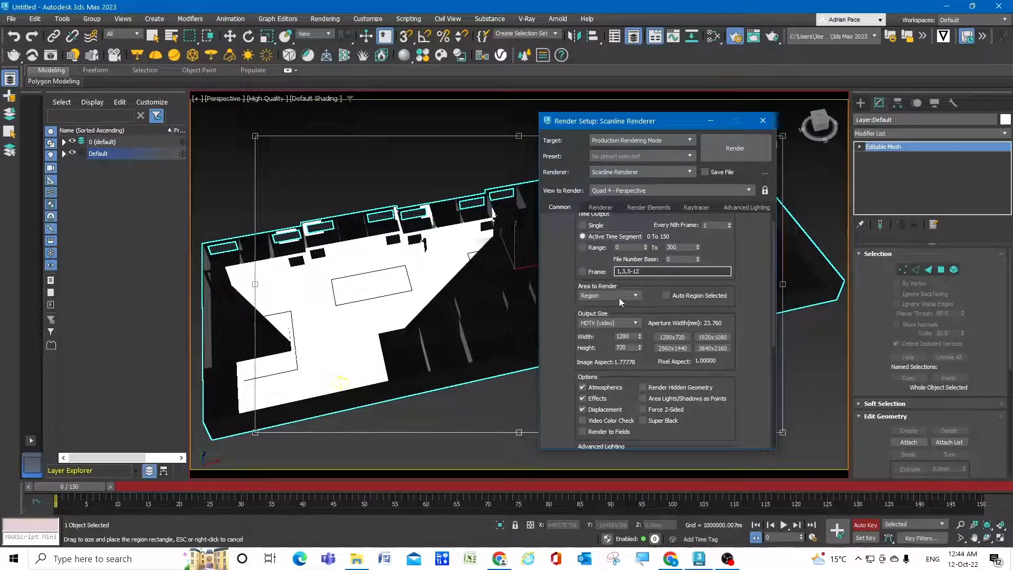
{"action": "left_click", "coordinate": [619, 296]}
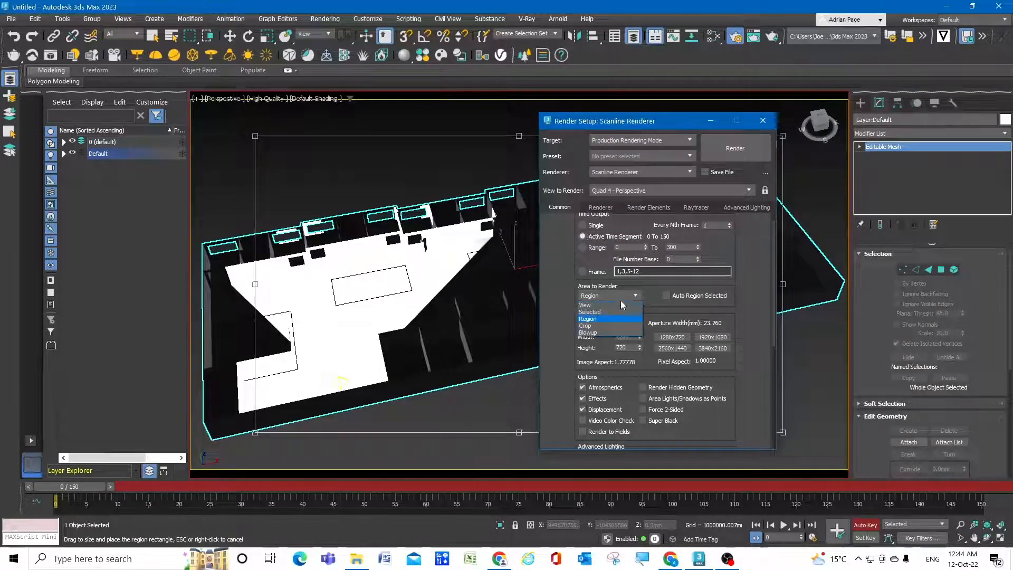
{"action": "left_click", "coordinate": [619, 305]}
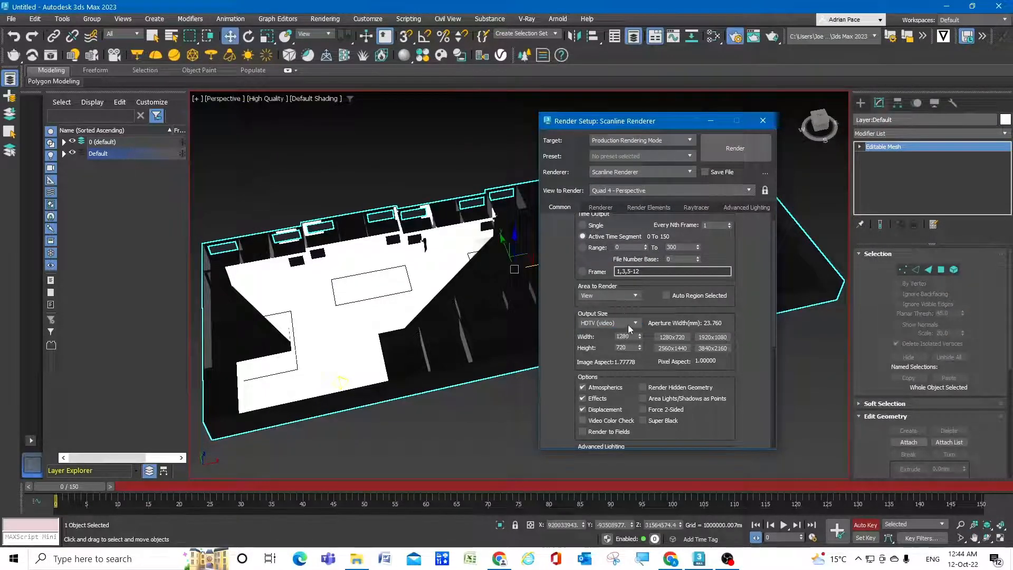
{"action": "left_click", "coordinate": [631, 323]}
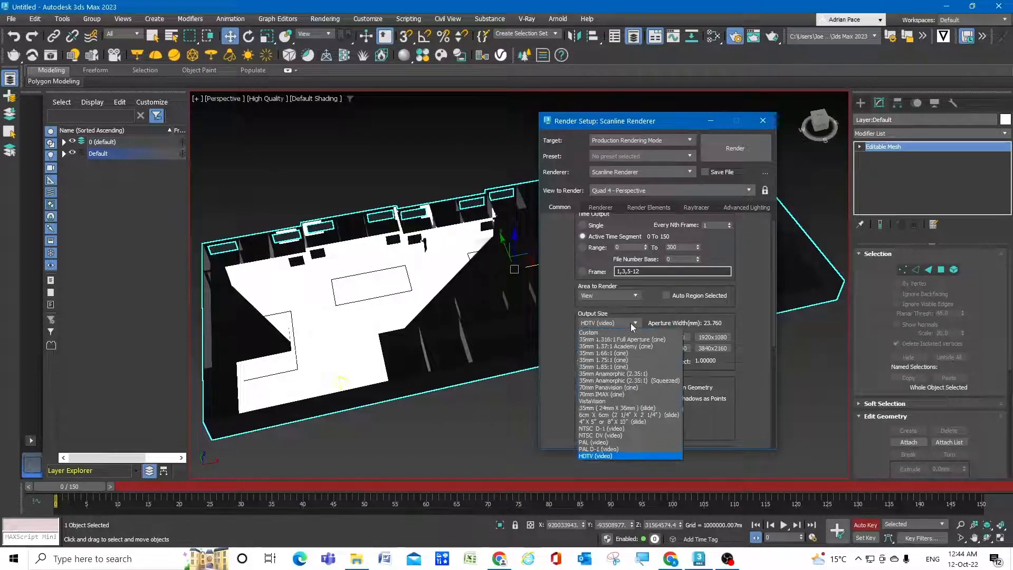
{"action": "left_click", "coordinate": [625, 455]}
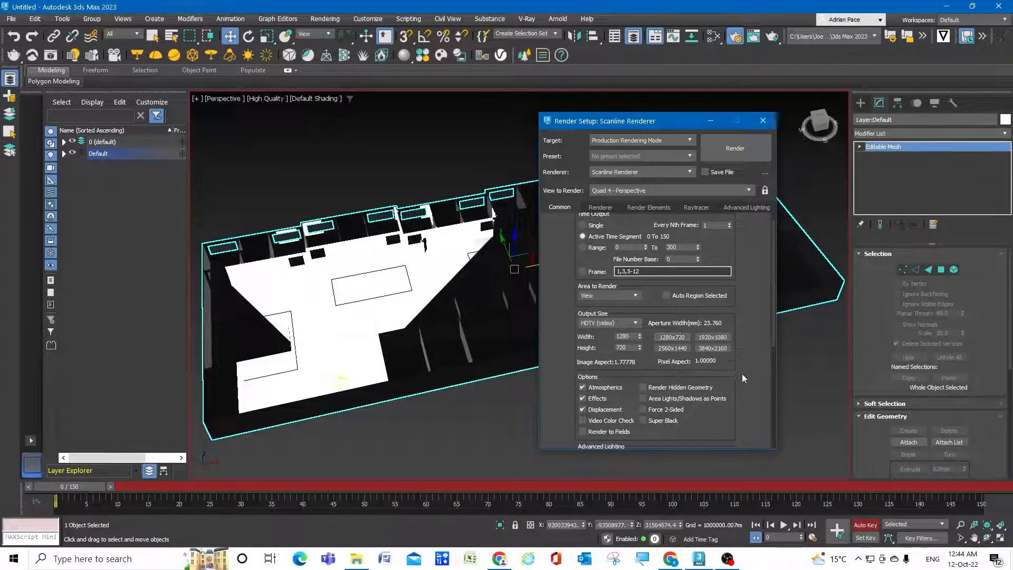
- Specify the render output file as VIEW ANALYSIS ANIMATION in the renderoutput folder, in AVI format
{"action": "scroll", "coordinate": [743, 375], "scroll_direction": "down", "scroll_amount": 2}
{"action": "scroll", "coordinate": [745, 373], "scroll_direction": "down", "scroll_amount": 3}
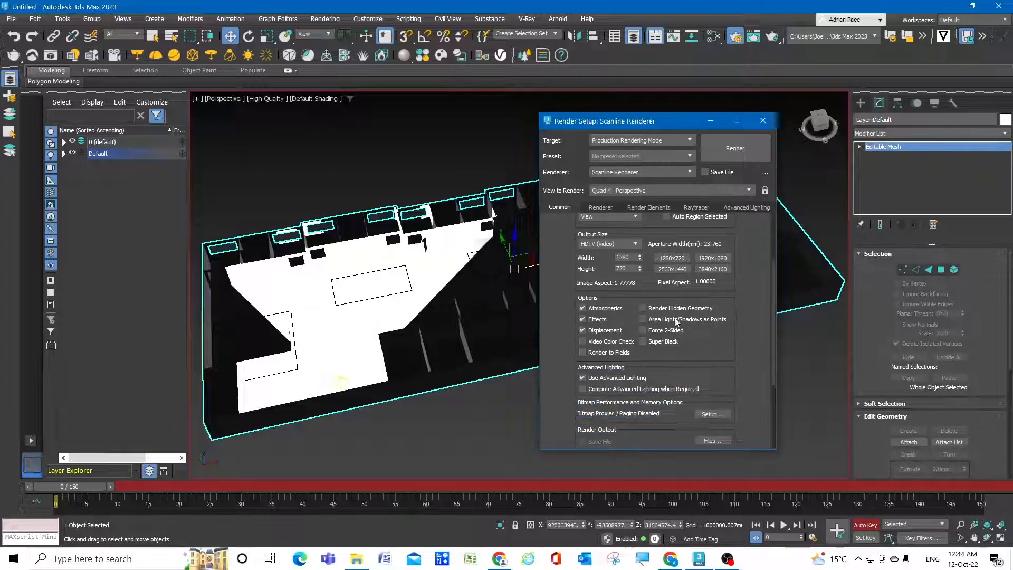
{"action": "scroll", "coordinate": [753, 341], "scroll_direction": "down", "scroll_amount": 3}
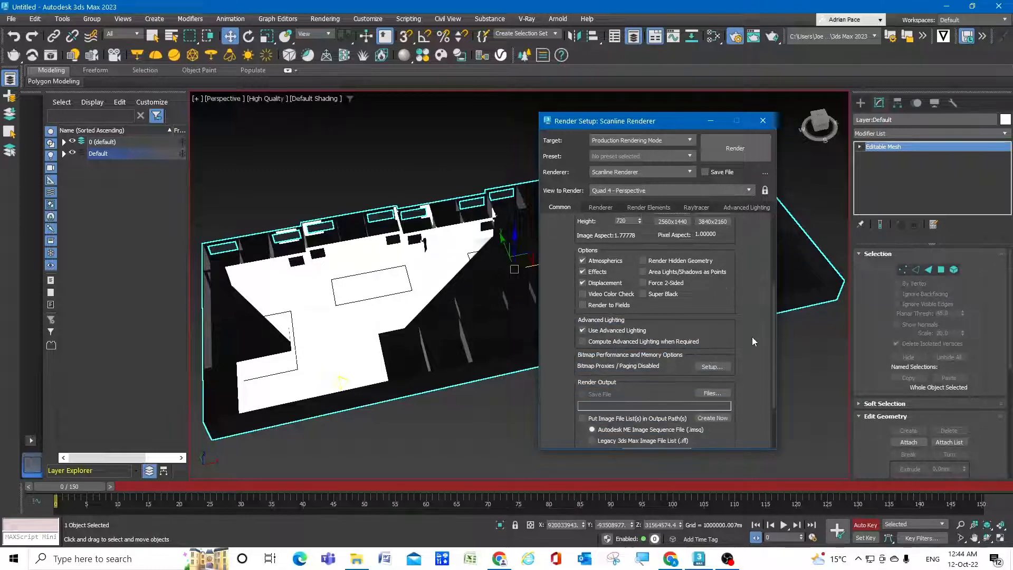
{"action": "scroll", "coordinate": [752, 341], "scroll_direction": "down", "scroll_amount": 2}
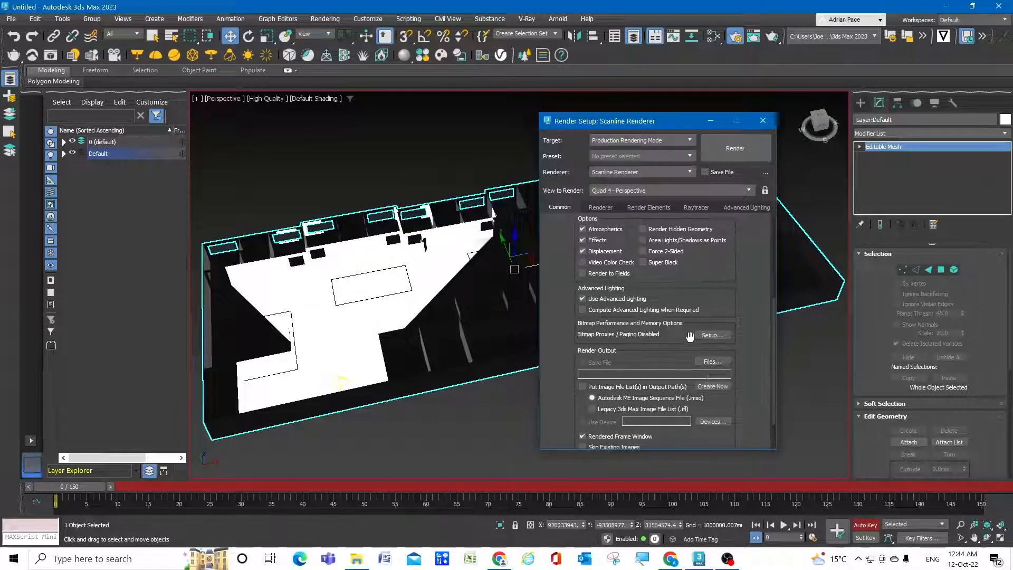
{"action": "left_click", "coordinate": [706, 363]}
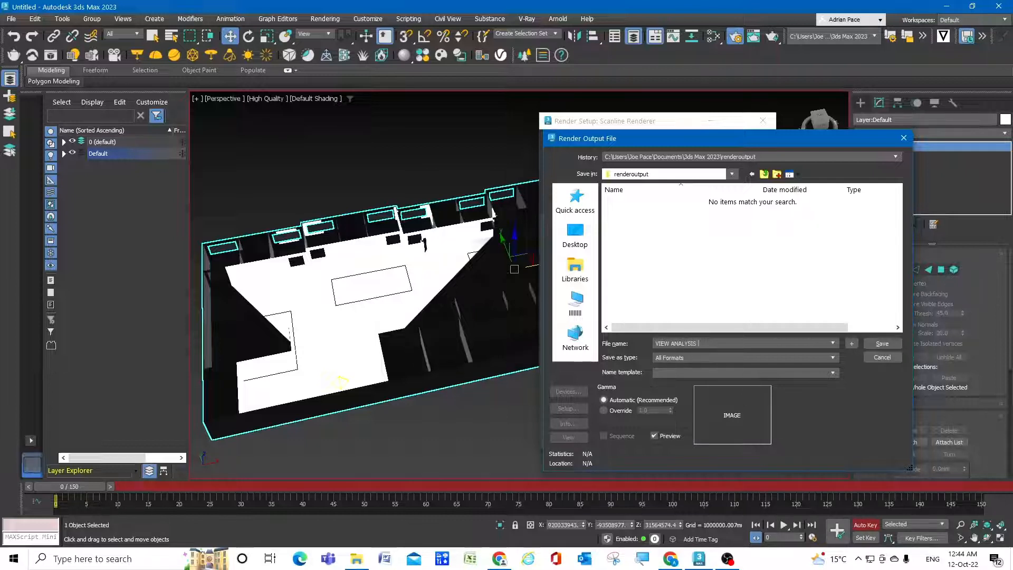
{"action": "type", "text": "ANIMATION"}
{"action": "left_click", "coordinate": [723, 359]}
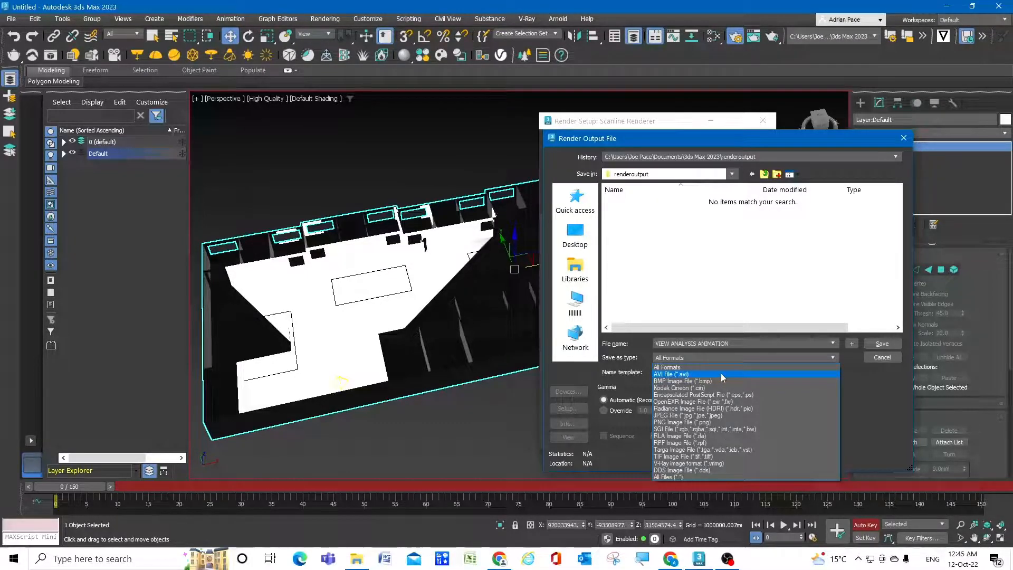
{"action": "left_click", "coordinate": [722, 374]}
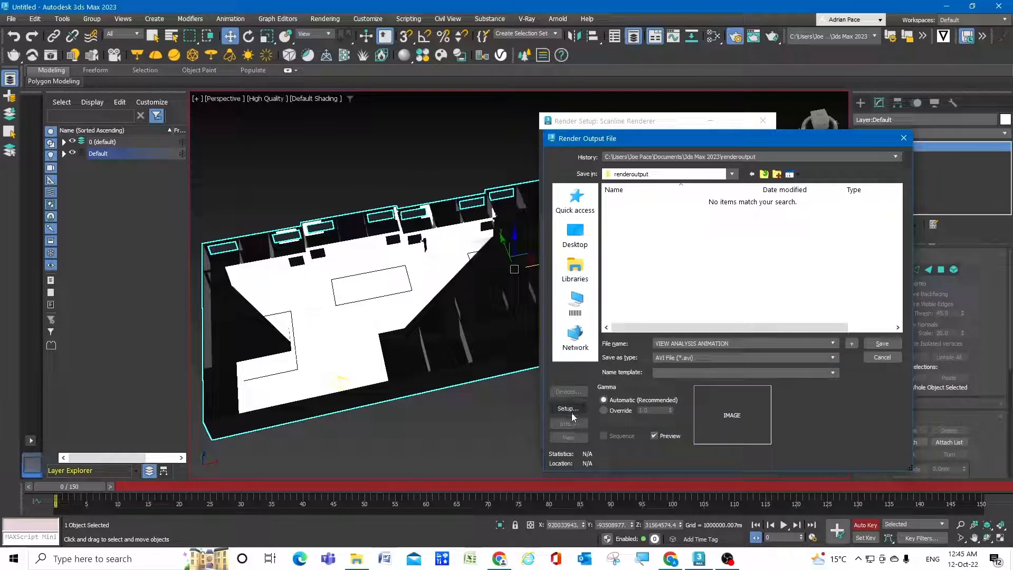
- Set the AVI compression to MJPEG Compressor with quality 96, save the output file settings and dismiss the render message window
{"action": "left_click", "coordinate": [571, 412]}
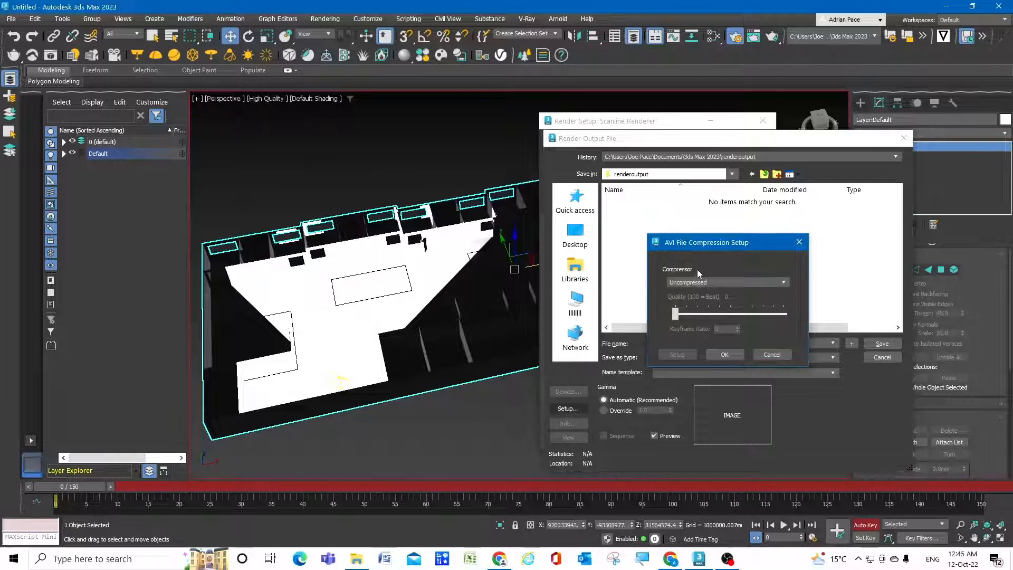
{"action": "left_click", "coordinate": [707, 282]}
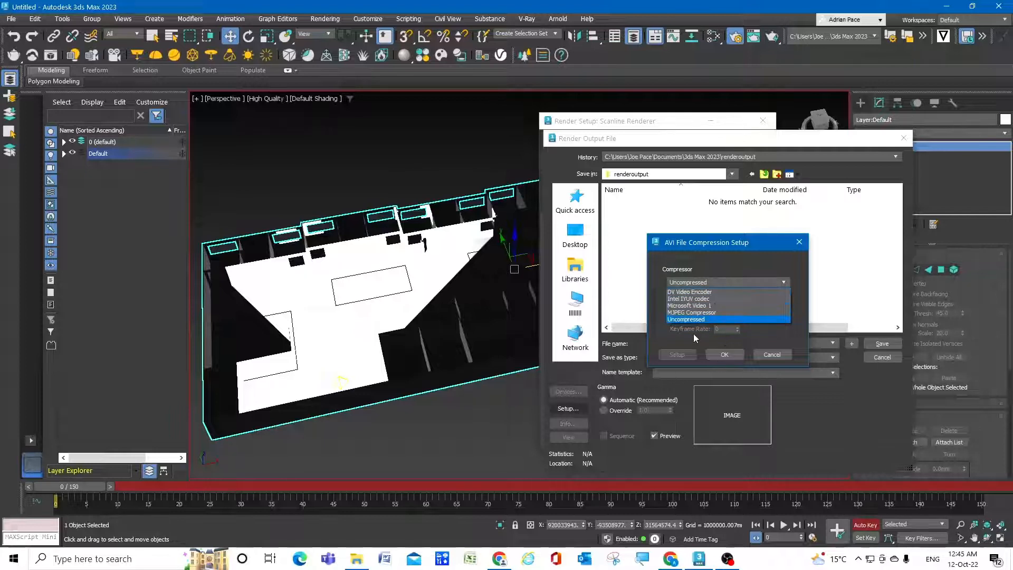
{"action": "left_click", "coordinate": [712, 313]}
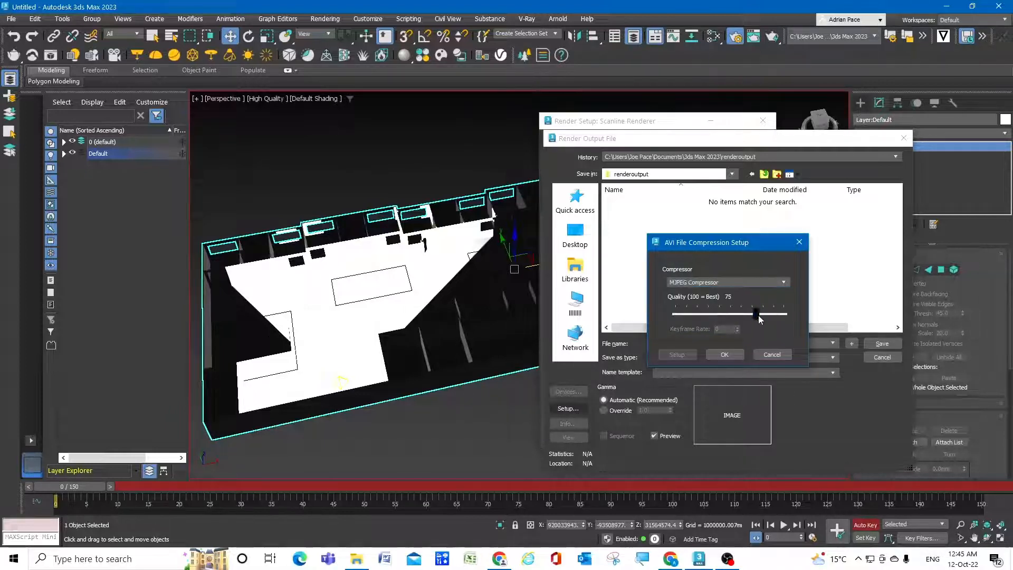
{"action": "left_click_drag", "start_coordinate": [758, 320], "coordinate": [791, 316]}
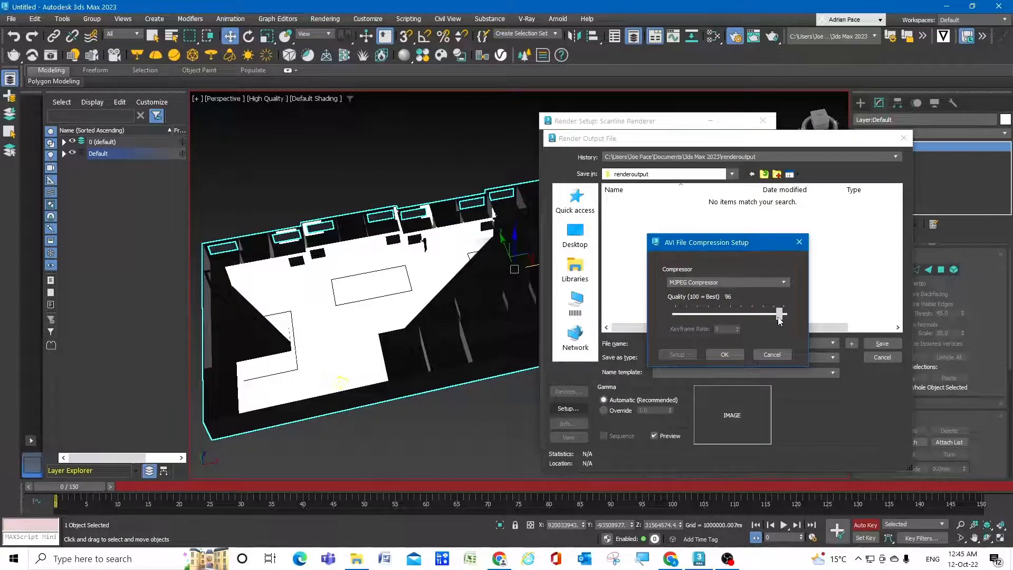
{"action": "left_click", "coordinate": [724, 355]}
{"action": "left_click", "coordinate": [880, 343]}
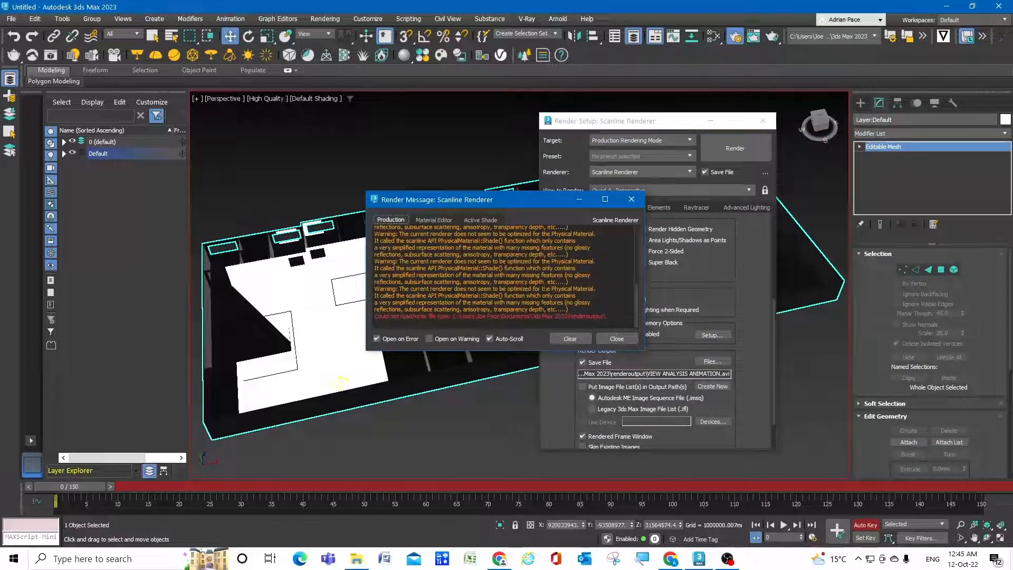
{"action": "key", "text": "Escape"}
- Render the Perspective view animation to the AVI file, reposition the rendered frame window during rendering and close it once finished
{"action": "scroll", "coordinate": [654, 316], "scroll_direction": "down", "scroll_amount": 2}
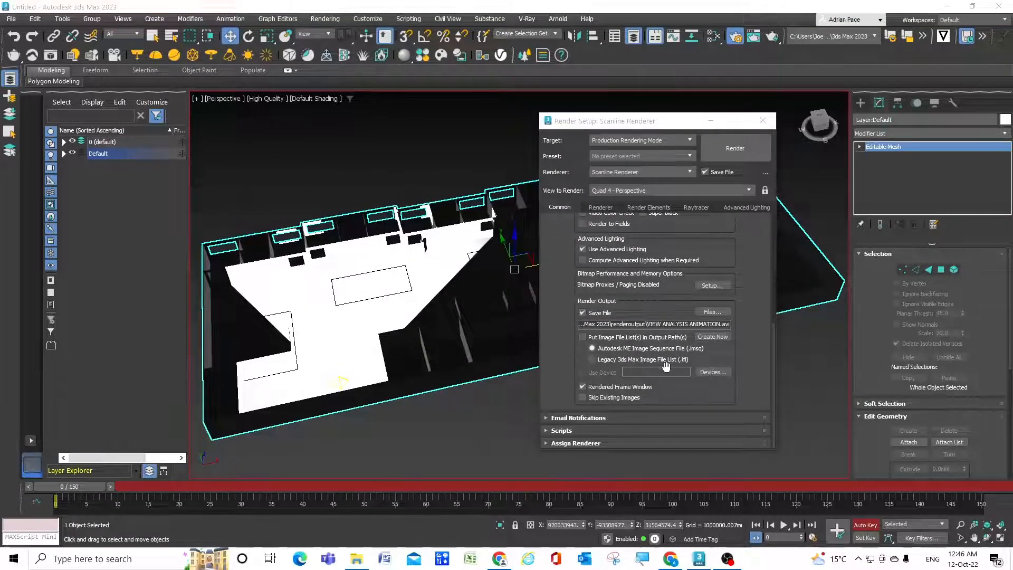
{"action": "left_click", "coordinate": [735, 149]}
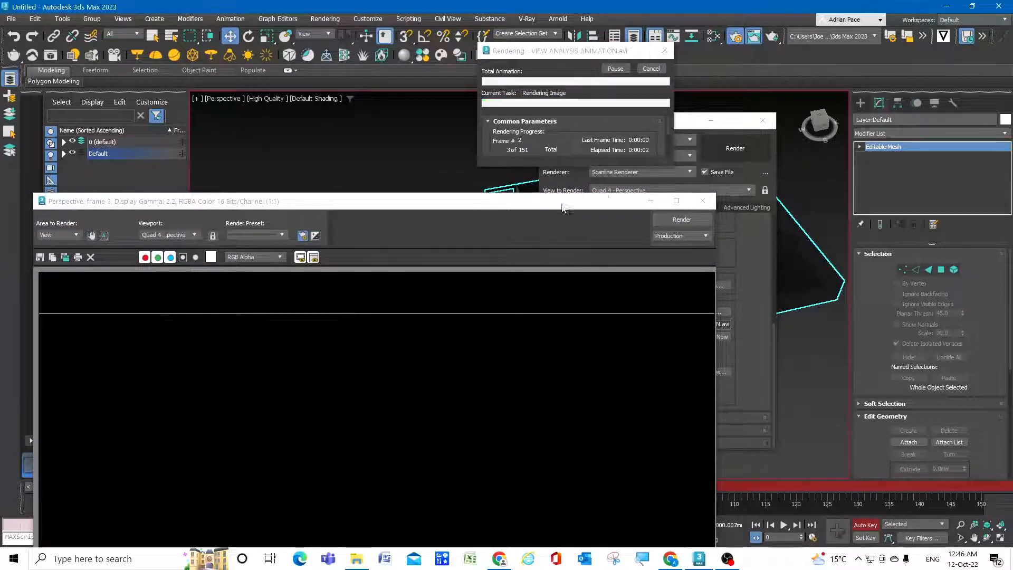
{"action": "left_click_drag", "start_coordinate": [464, 205], "coordinate": [485, 144]}
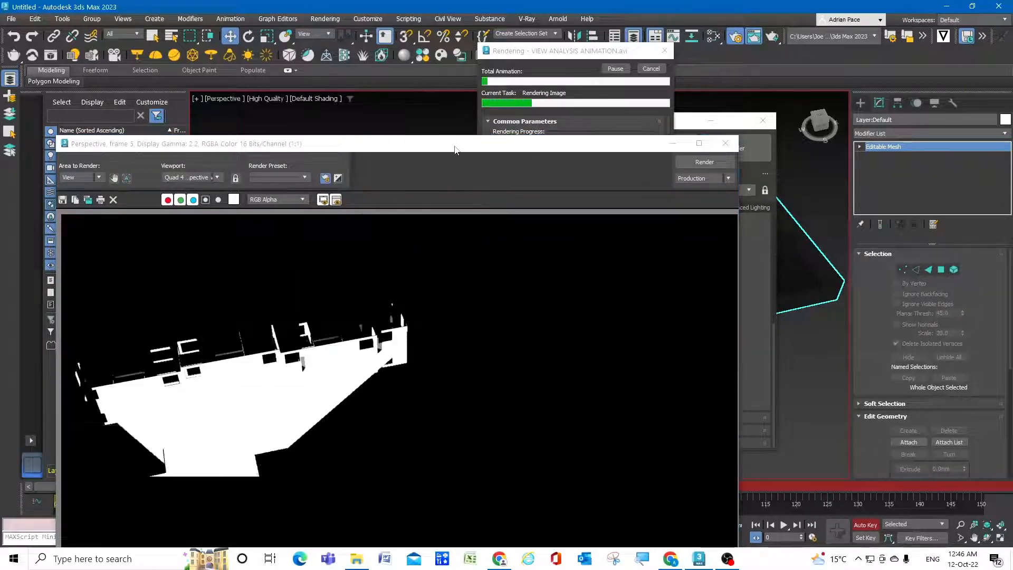
{"action": "left_click_drag", "start_coordinate": [451, 145], "coordinate": [444, 211]}
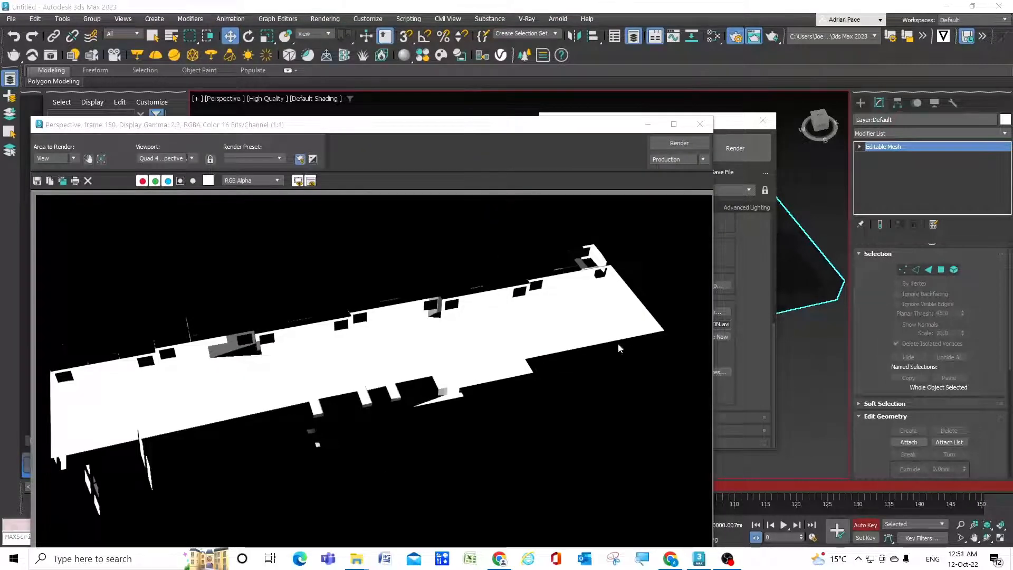
{"action": "left_click", "coordinate": [700, 125]}
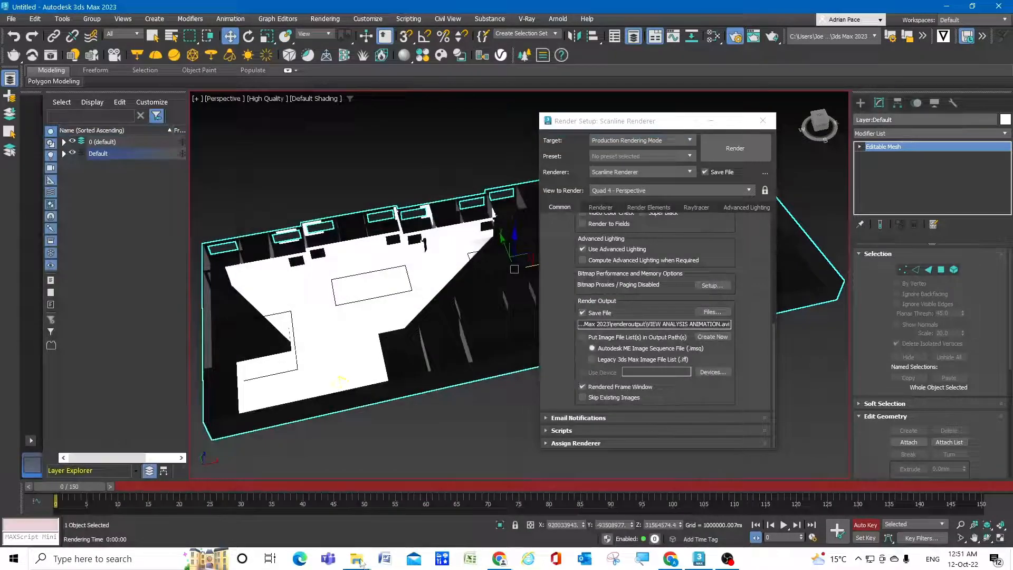
- Switch to File Explorer, play VIEW ANALYSIS ANIMATION.avi from the renderoutput folder in a maximized player, and close both the player and folder
{"action": "mouse_move", "coordinate": [361, 562]}
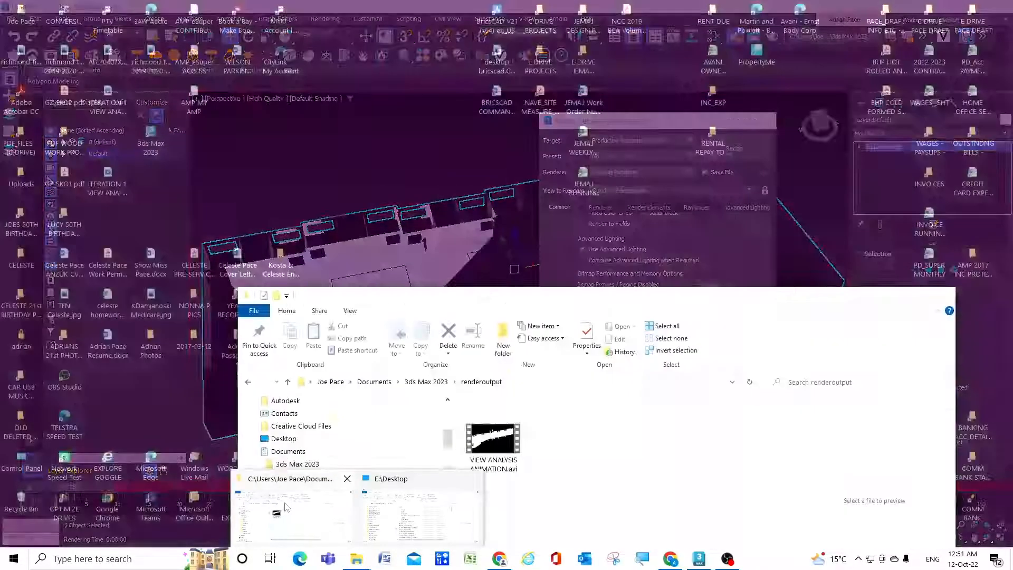
{"action": "left_click", "coordinate": [285, 509]}
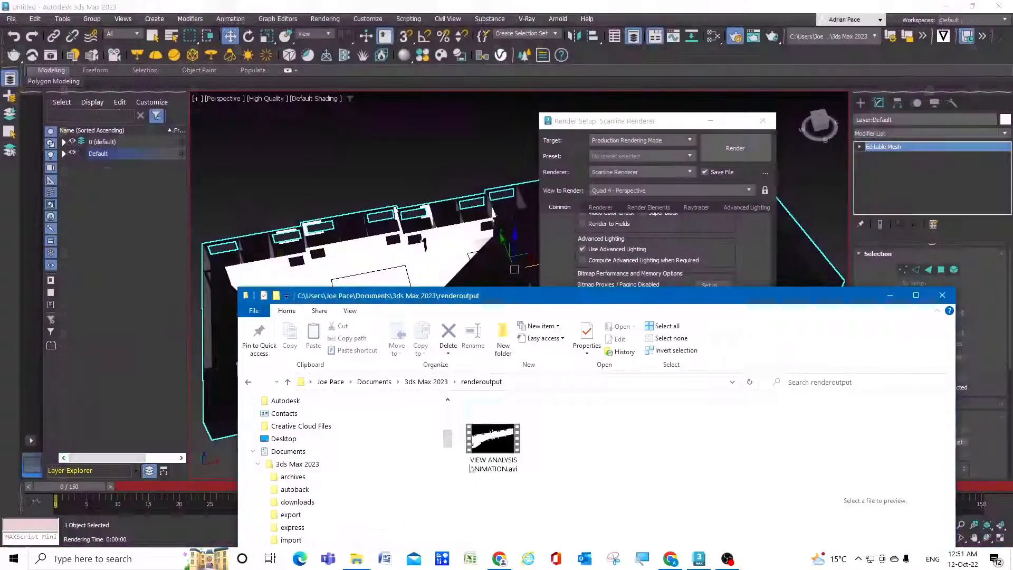
{"action": "left_click_drag", "start_coordinate": [501, 307], "coordinate": [495, 230]}
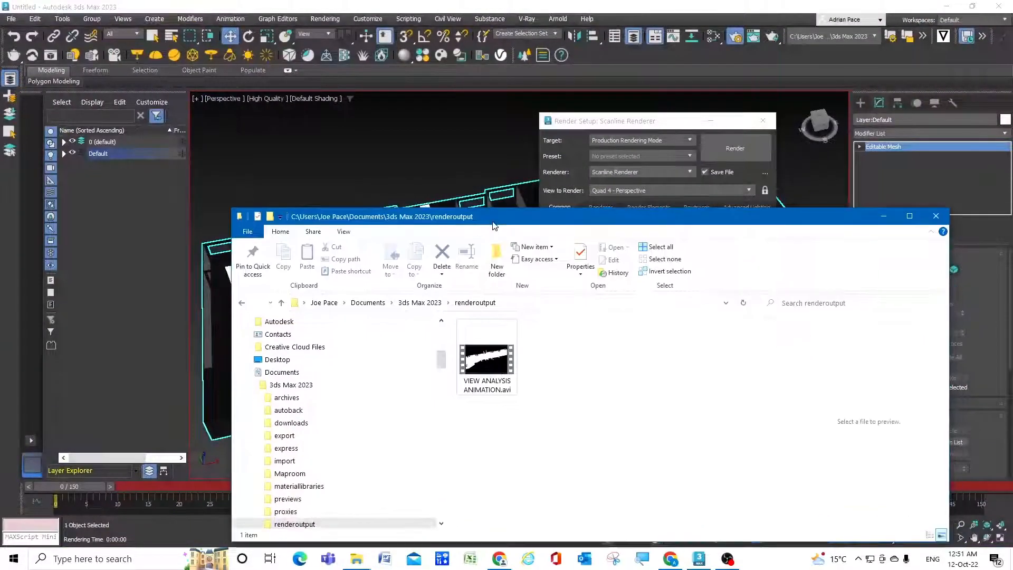
{"action": "double_click", "coordinate": [498, 359]}
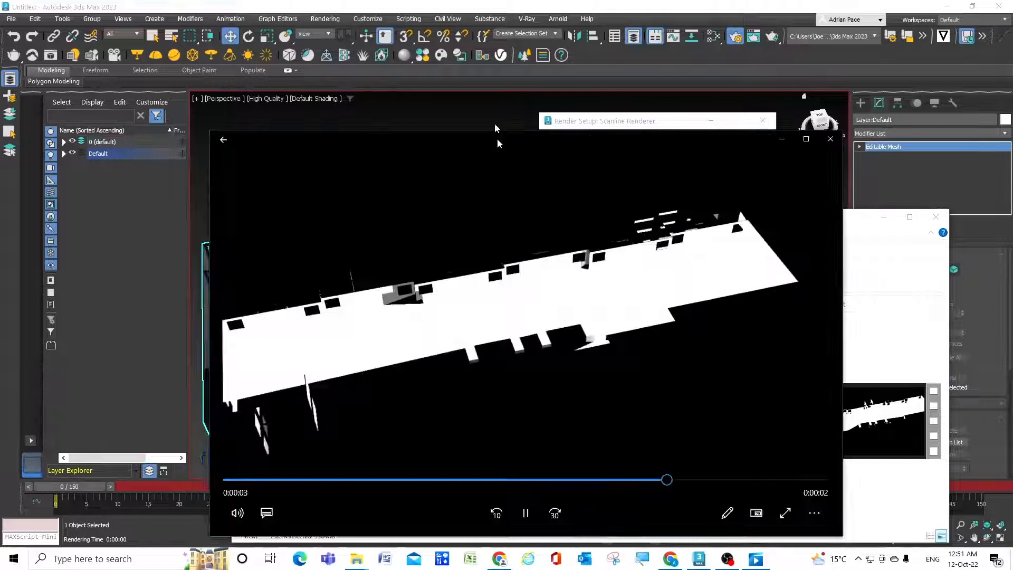
{"action": "double_click", "coordinate": [495, 122]}
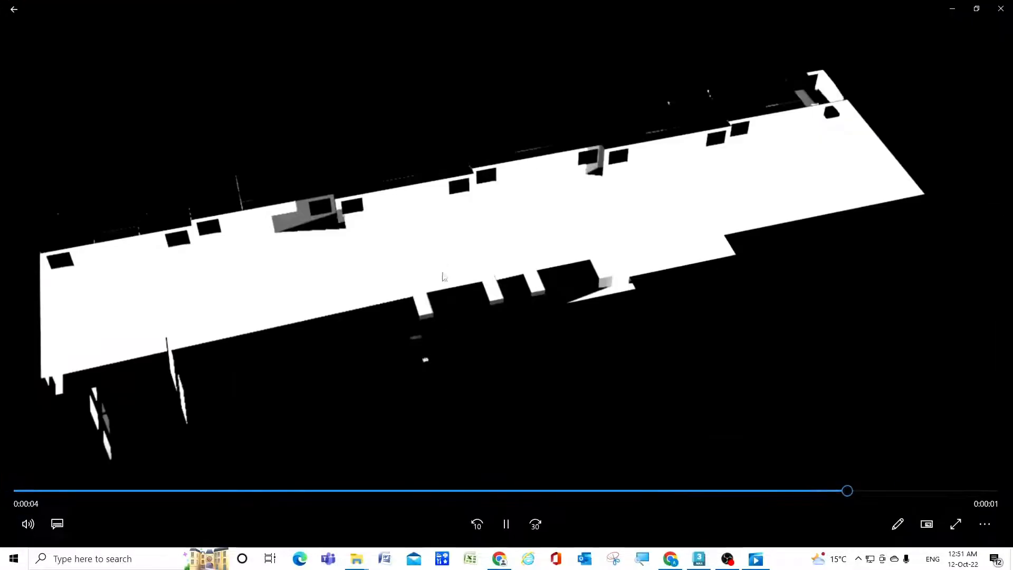
{"action": "left_click", "coordinate": [505, 524]}
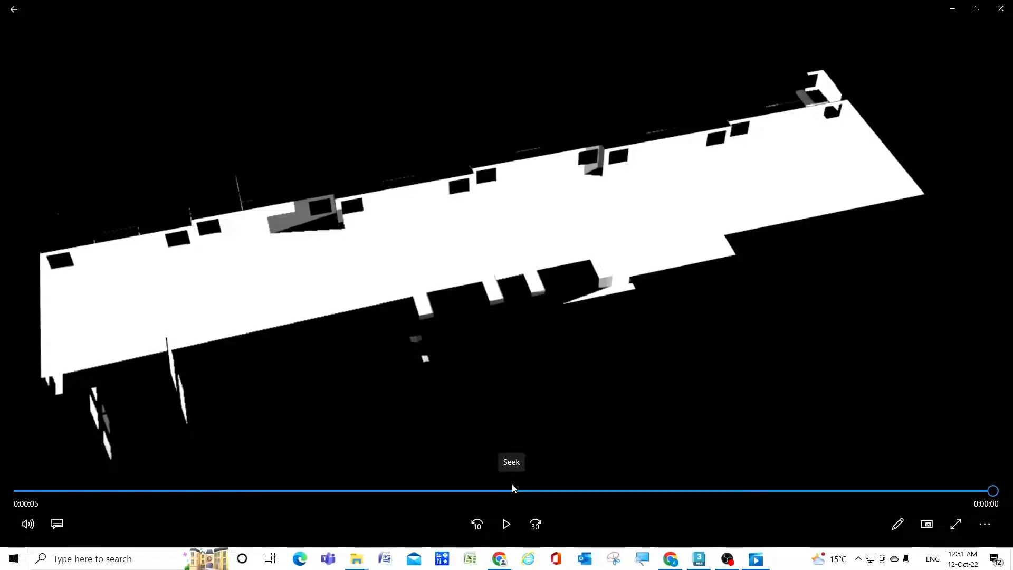
{"action": "left_click", "coordinate": [1001, 9]}
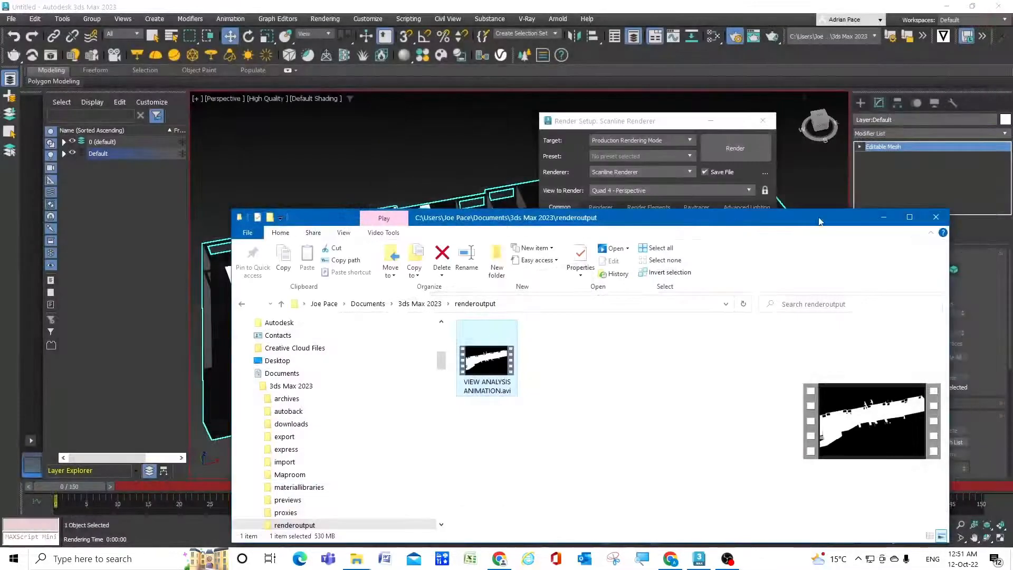
{"action": "left_click", "coordinate": [936, 217]}
{"action": "scroll", "coordinate": [712, 311], "scroll_direction": "up", "scroll_amount": 3}
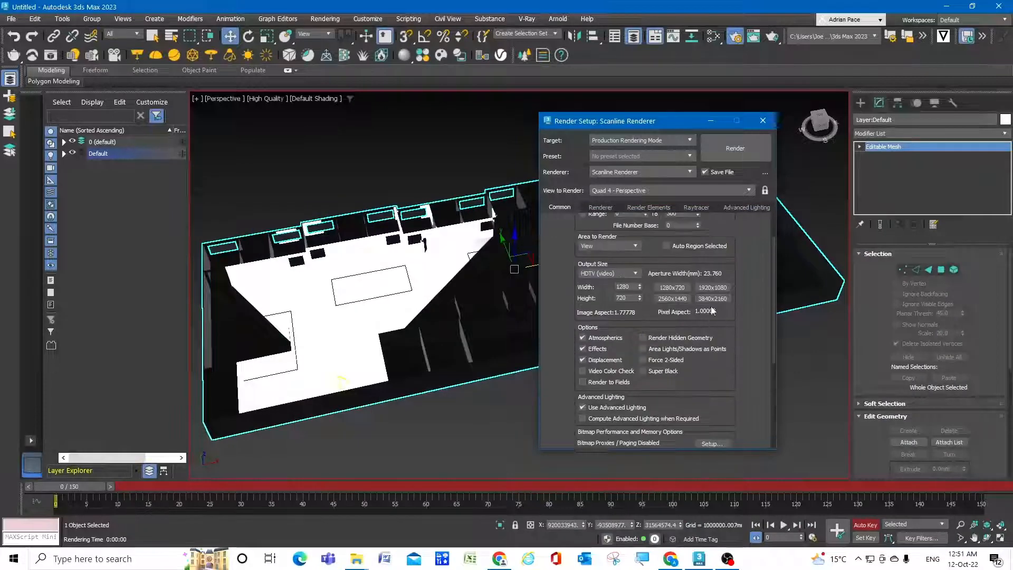
{"action": "scroll", "coordinate": [713, 310], "scroll_direction": "up", "scroll_amount": 1}
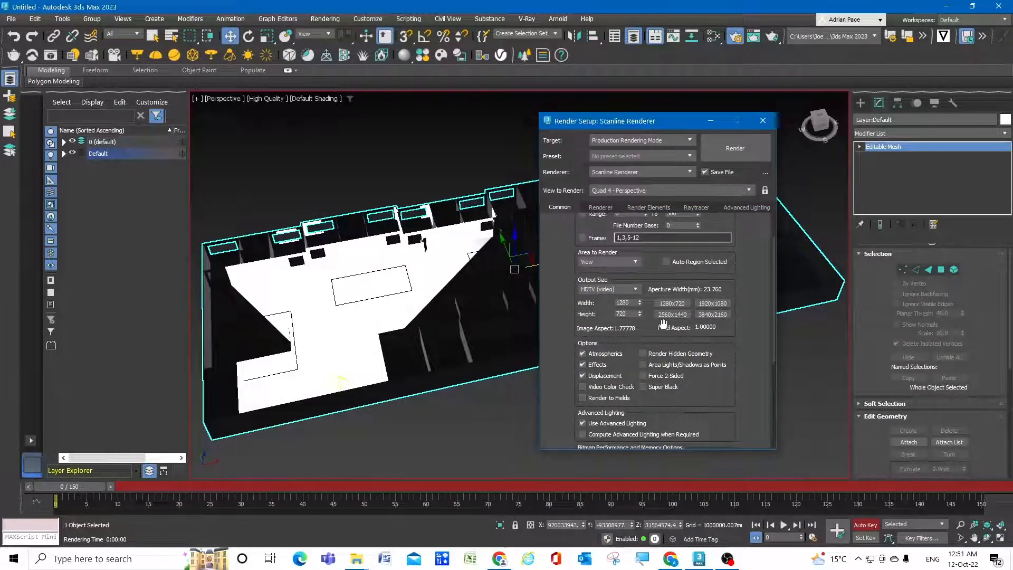